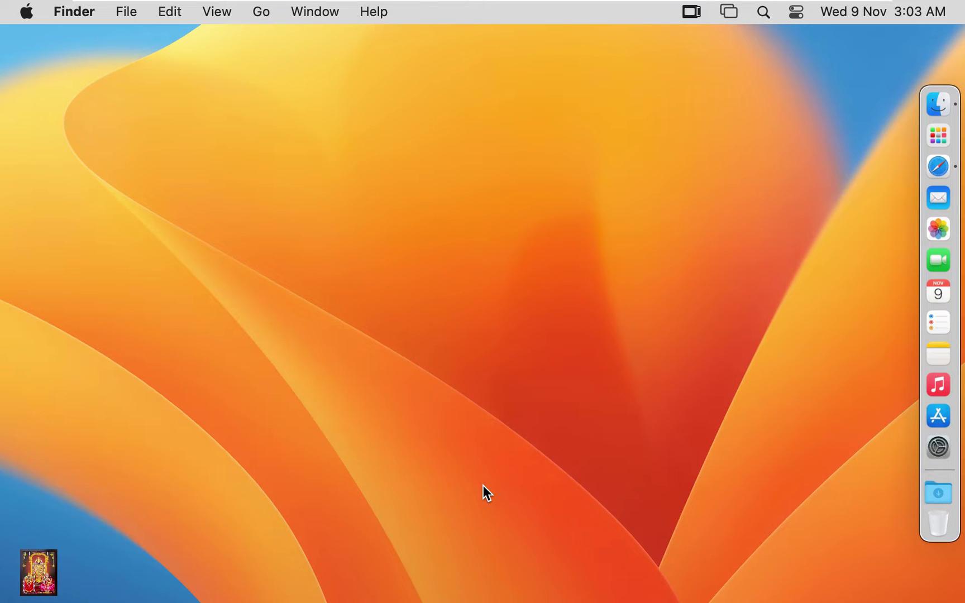
Step: Check the Mac's processor, memory and macOS version in its system overview, and close the overview
left_click(26, 11)
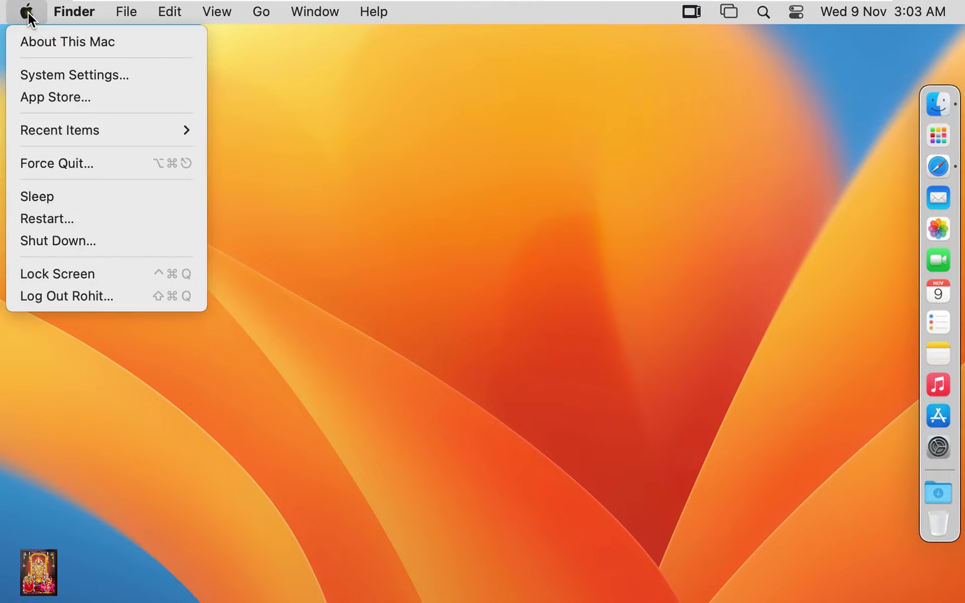
left_click(31, 37)
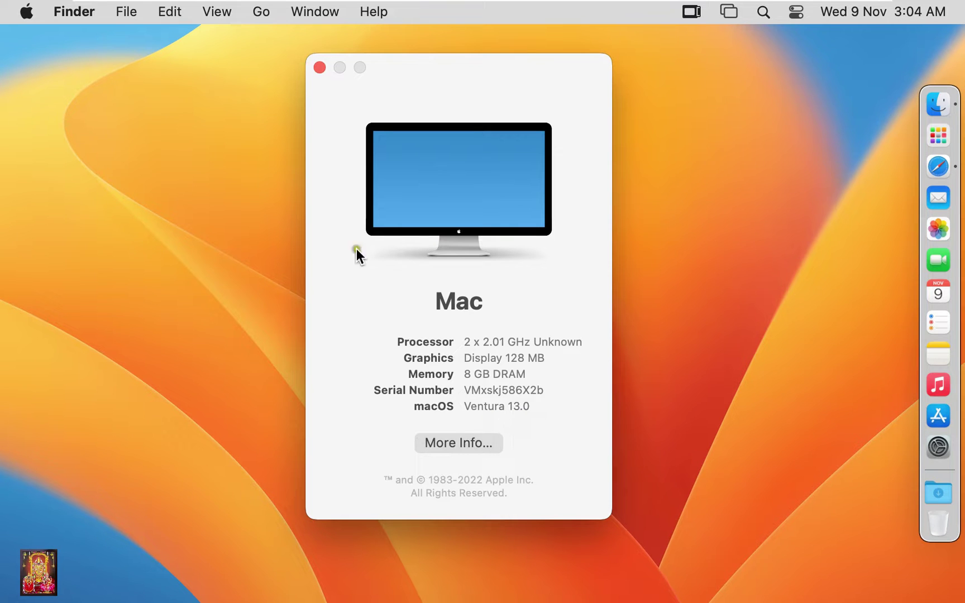
left_click(316, 67)
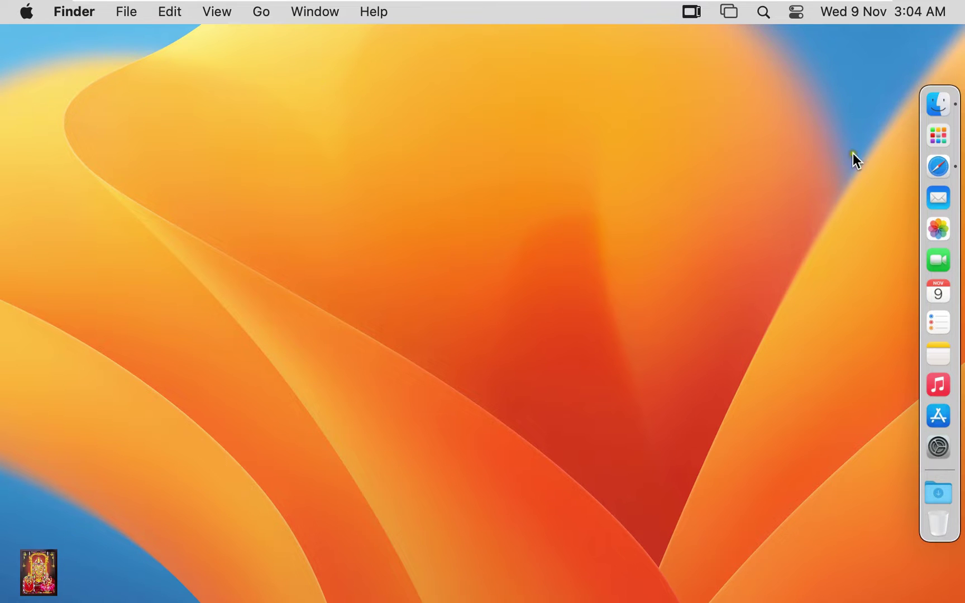
Step: Open Google in Safari and search for "download anaconda for mac"
left_click(916, 167)
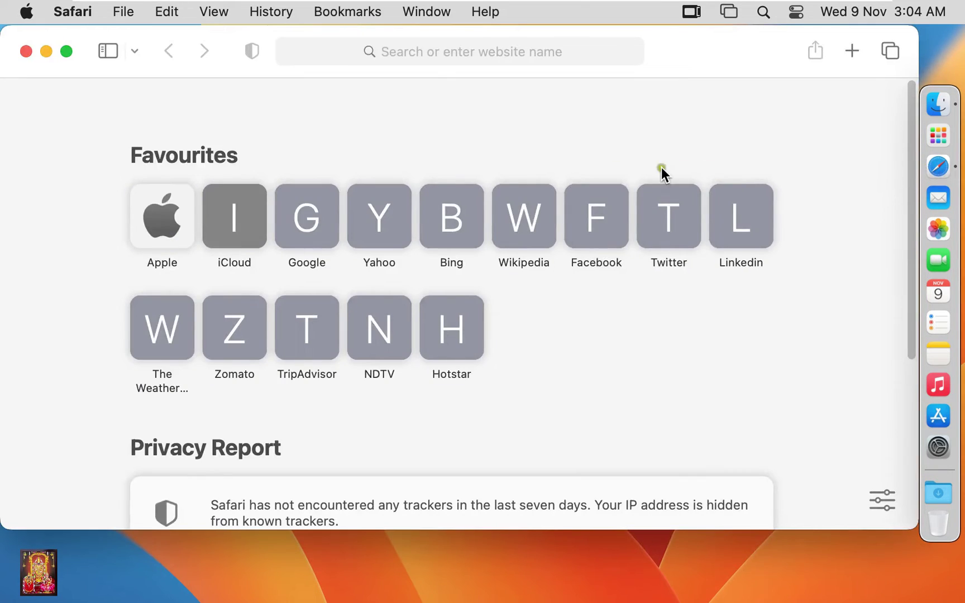
left_click(316, 234)
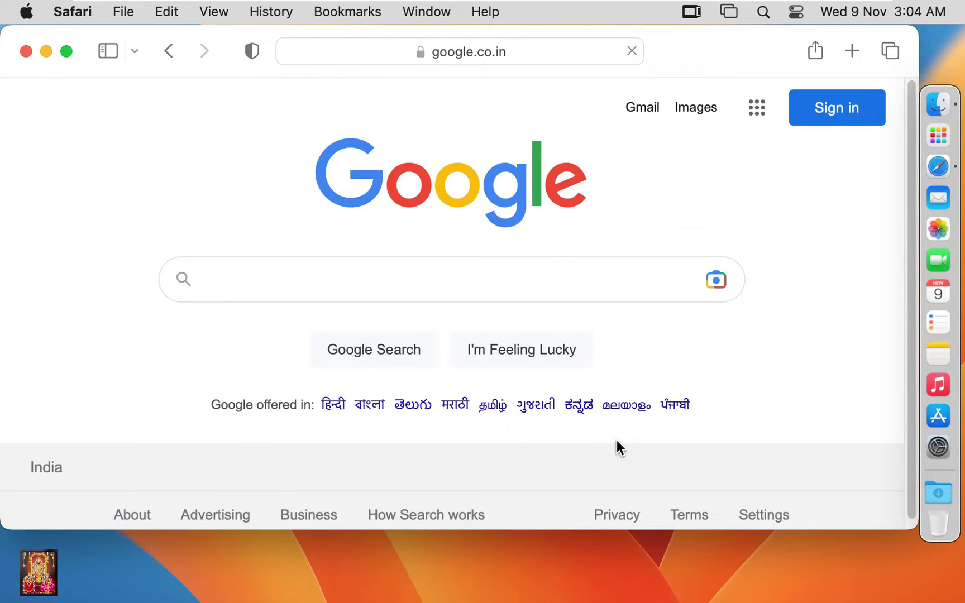
type("download")
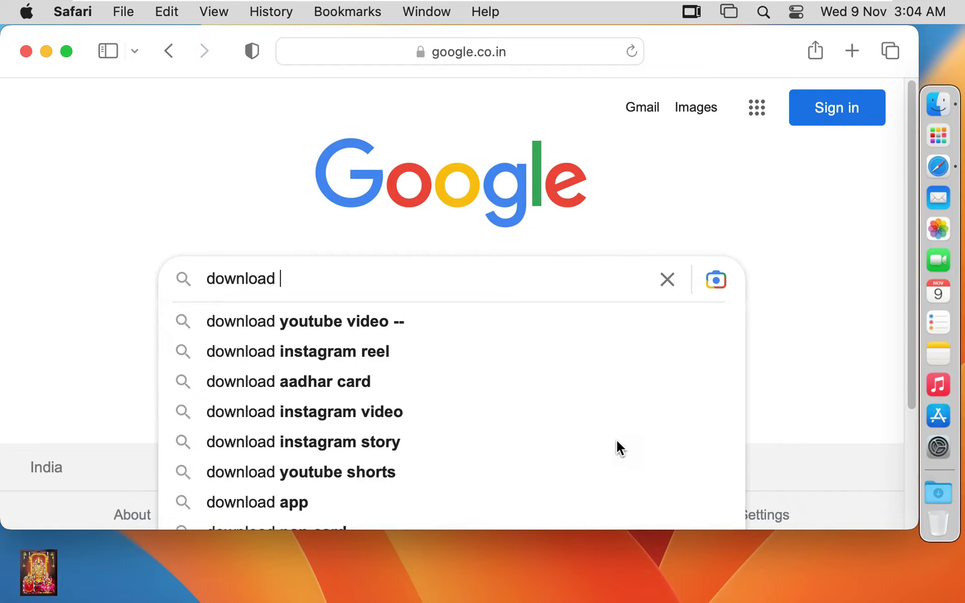
type(" anaconda")
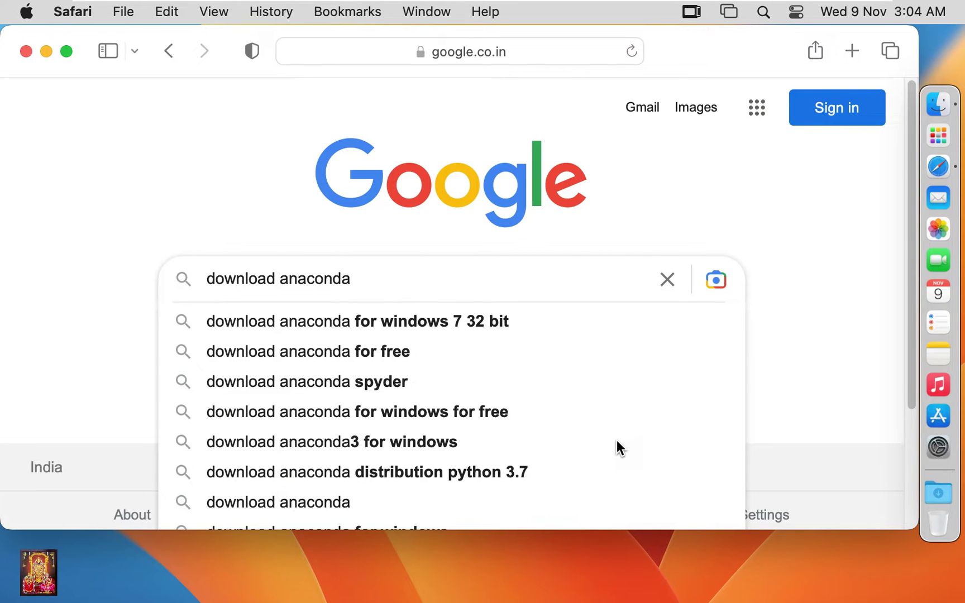
type(" for mac")
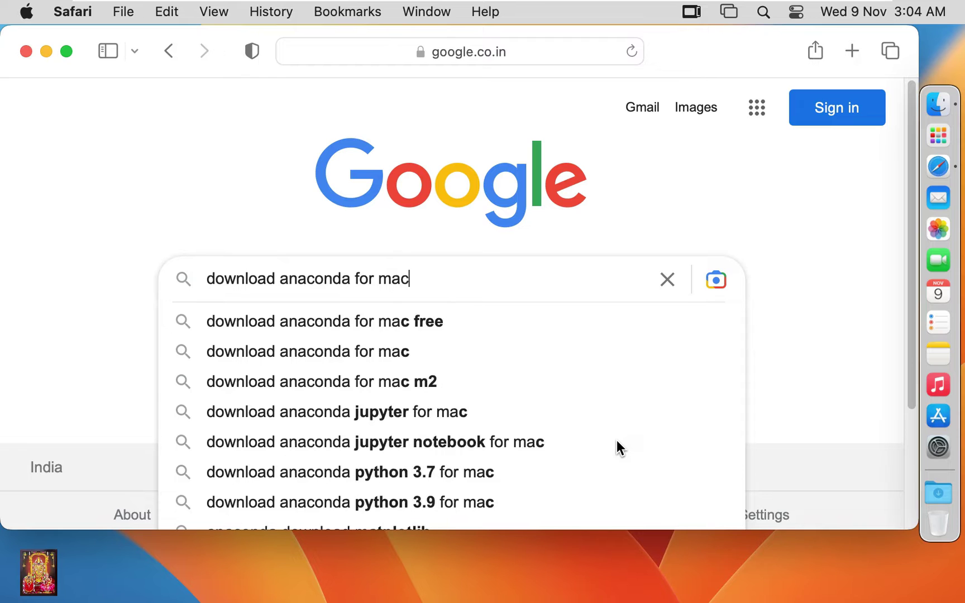
key("Return")
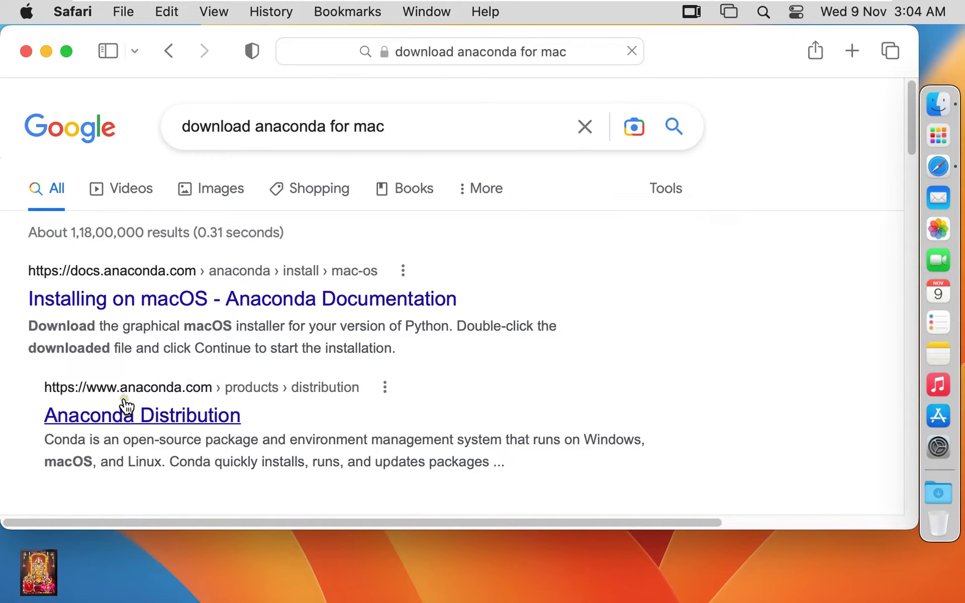
Step: Download the macOS 64-bit graphical installer from the Anaconda Distribution page, accepting cookies and allowing downloads from the site
left_click(160, 390)
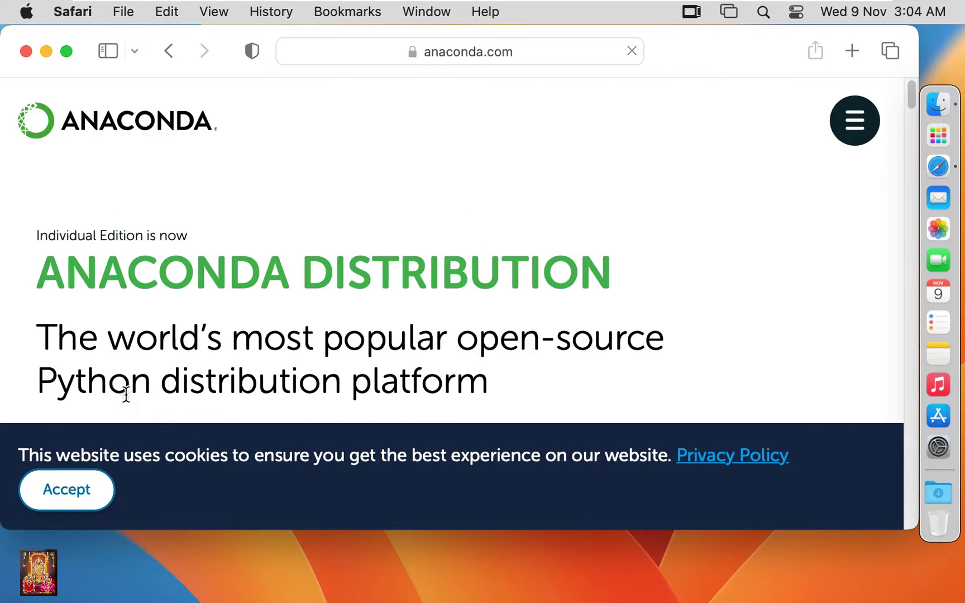
left_click(85, 495)
scroll(351, 404, "down", 2)
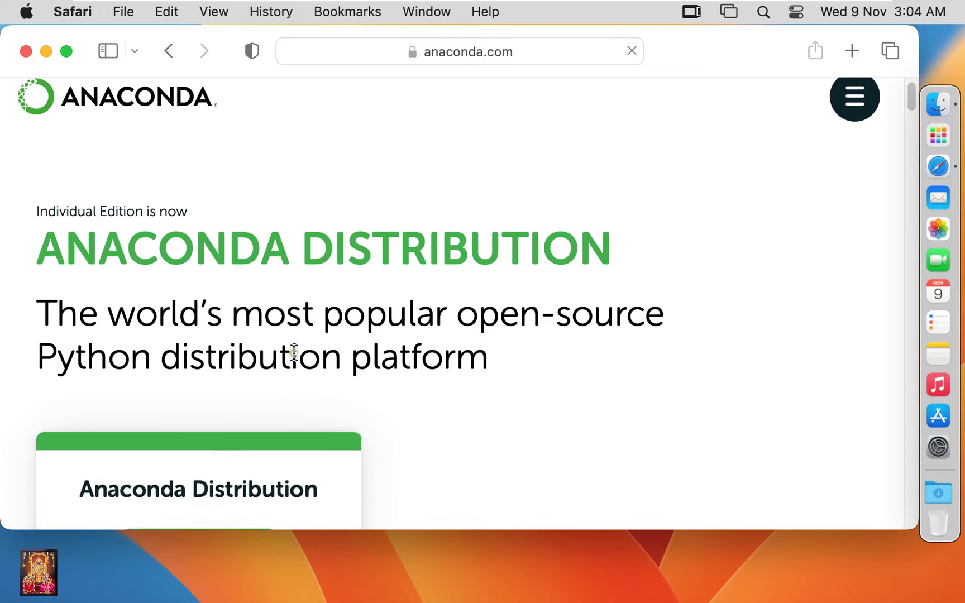
scroll(294, 352, "down", 5)
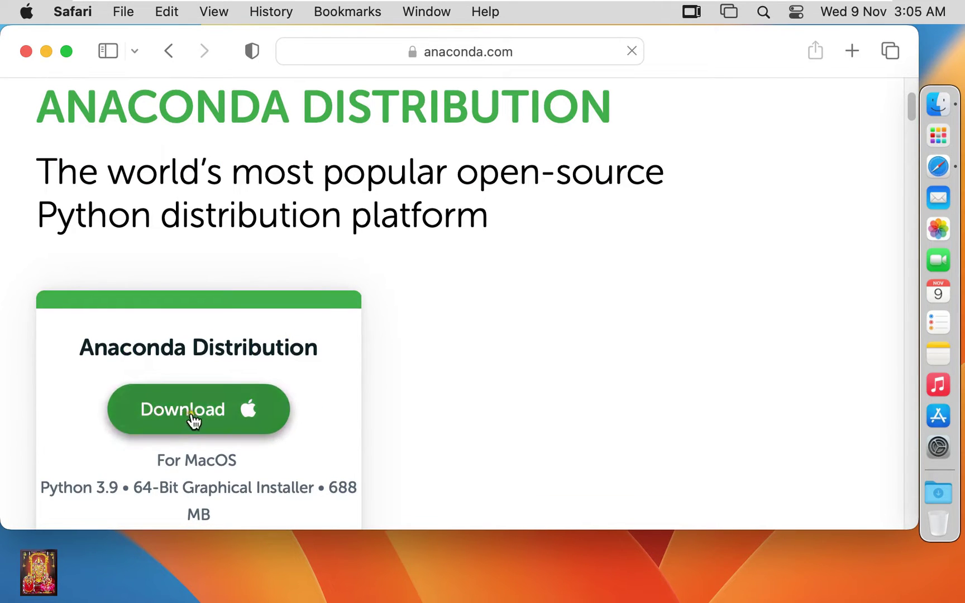
left_click(222, 418)
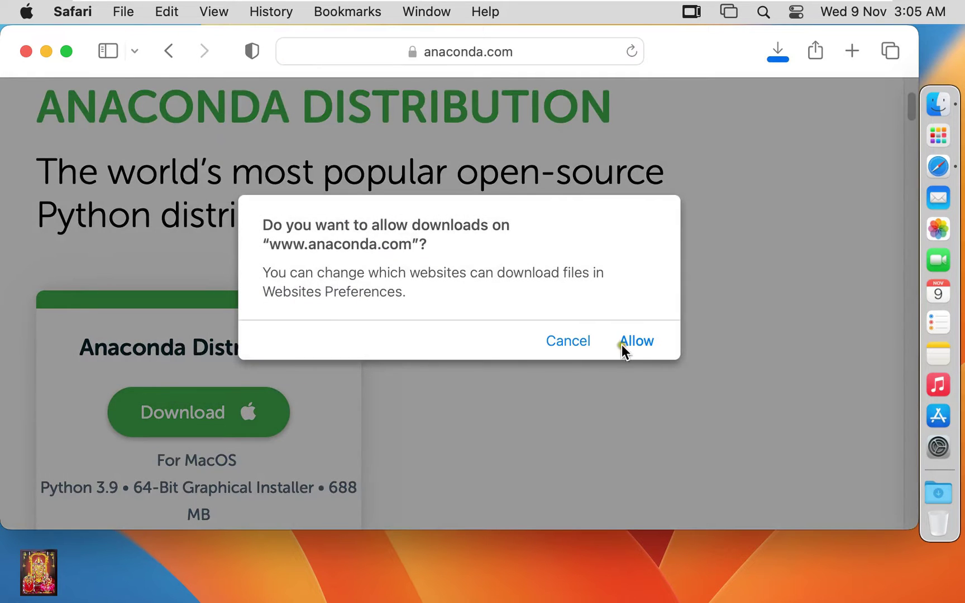
left_click(637, 340)
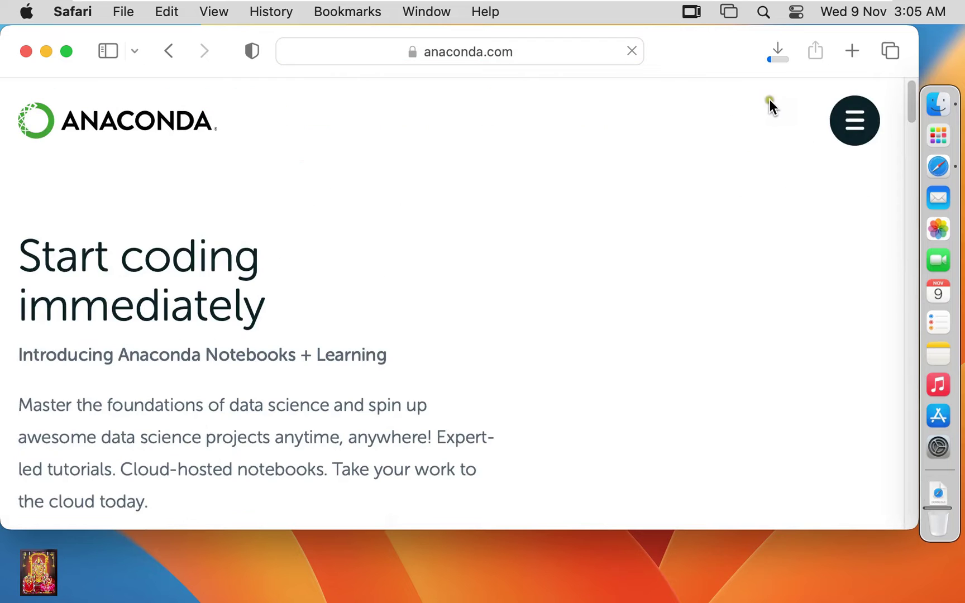
left_click(770, 61)
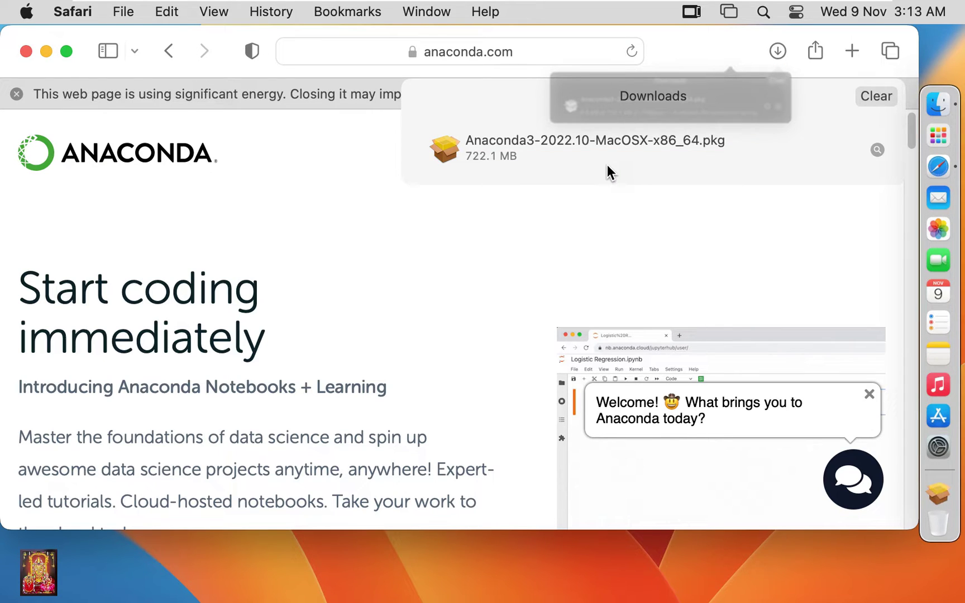
left_click(27, 51)
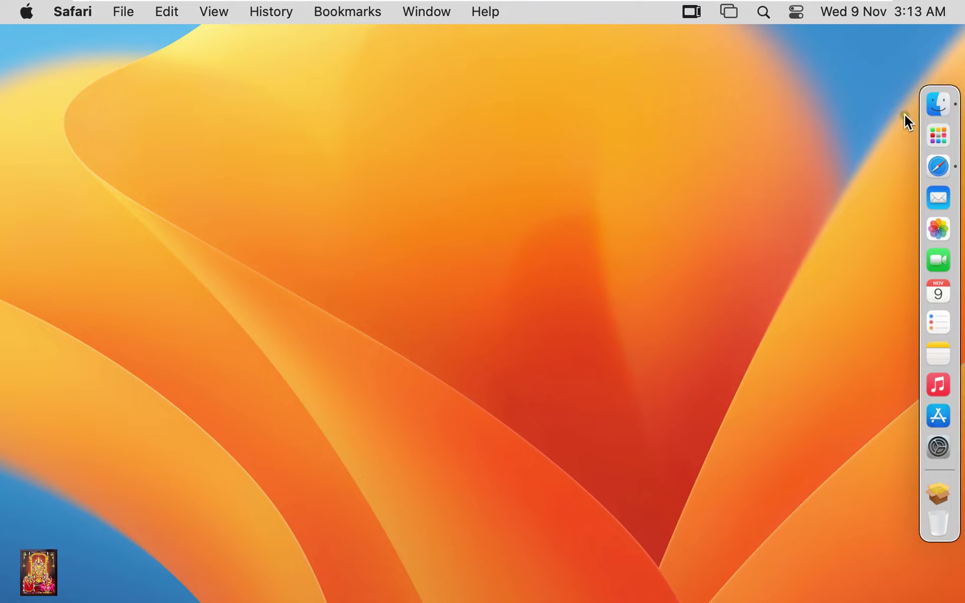
Step: Open Anaconda3-2022.10-MacOSX-x86_64.pkg from the Downloads folder with Installer, and close the Finder window
left_click(934, 105)
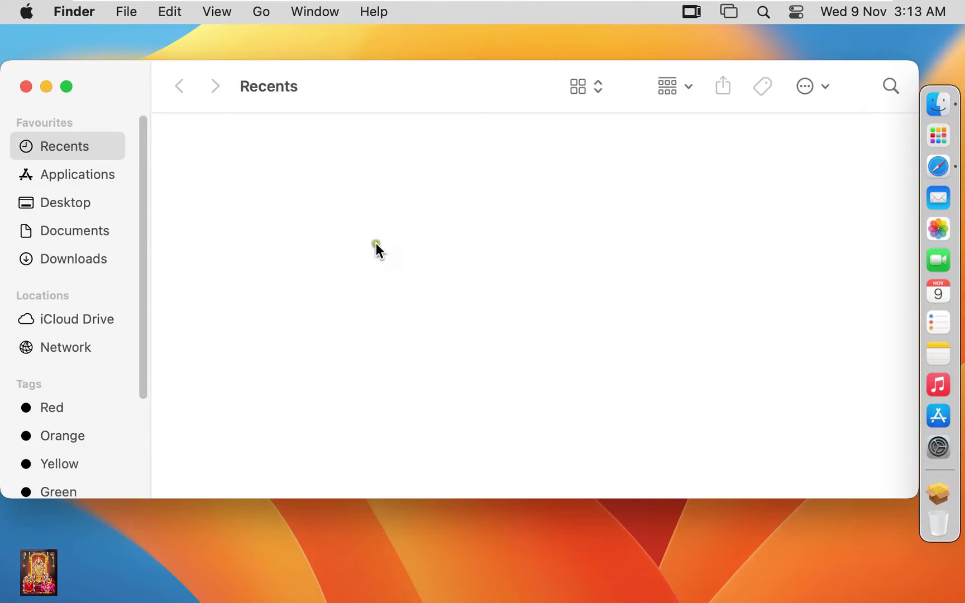
left_click(72, 258)
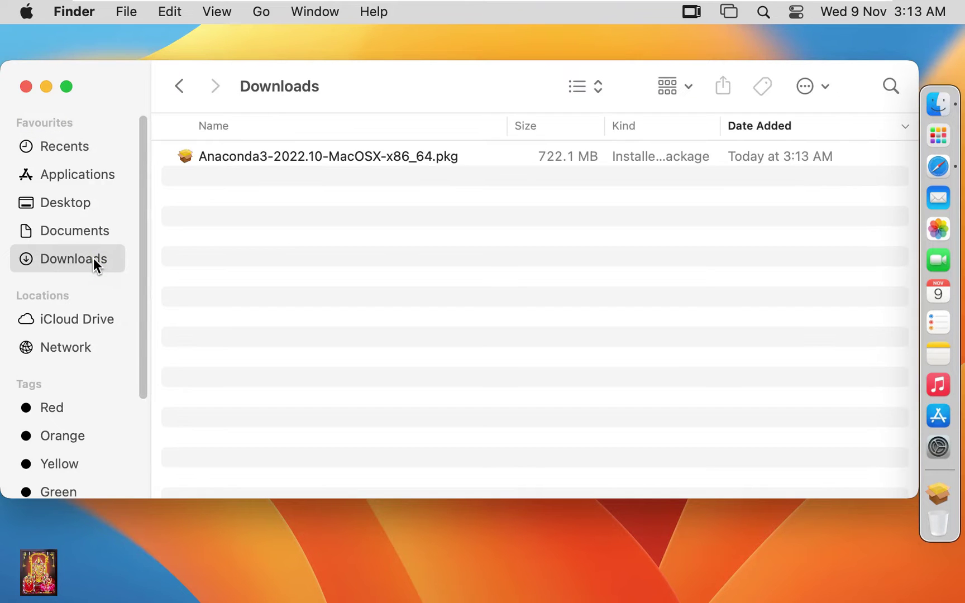
left_click(307, 162)
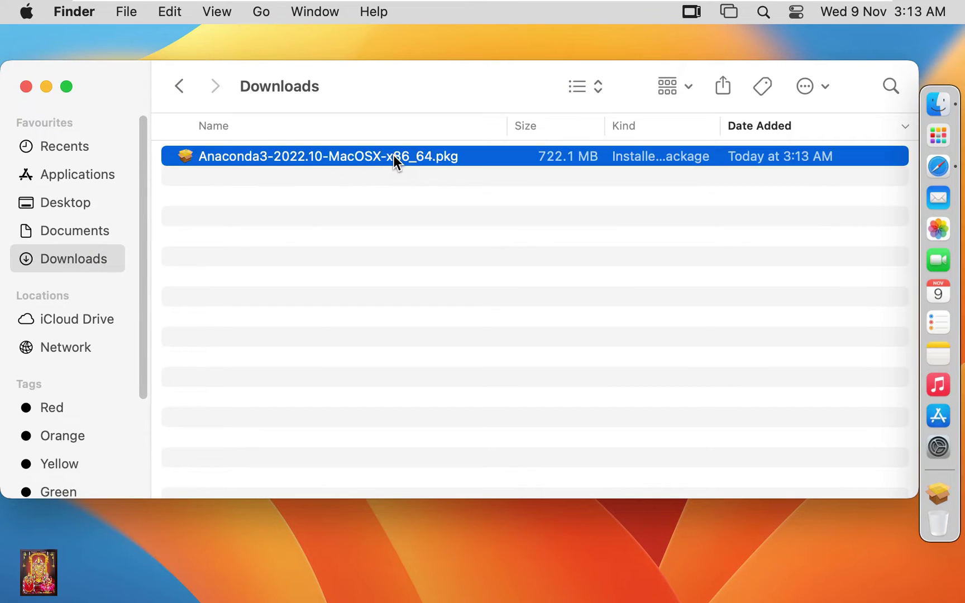
right_click(438, 154)
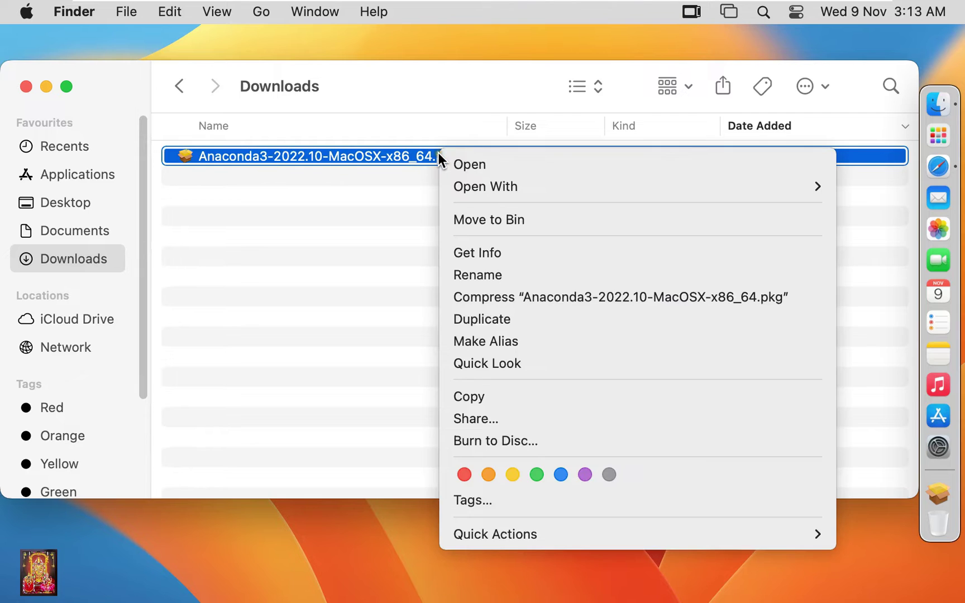
mouse_move(484, 189)
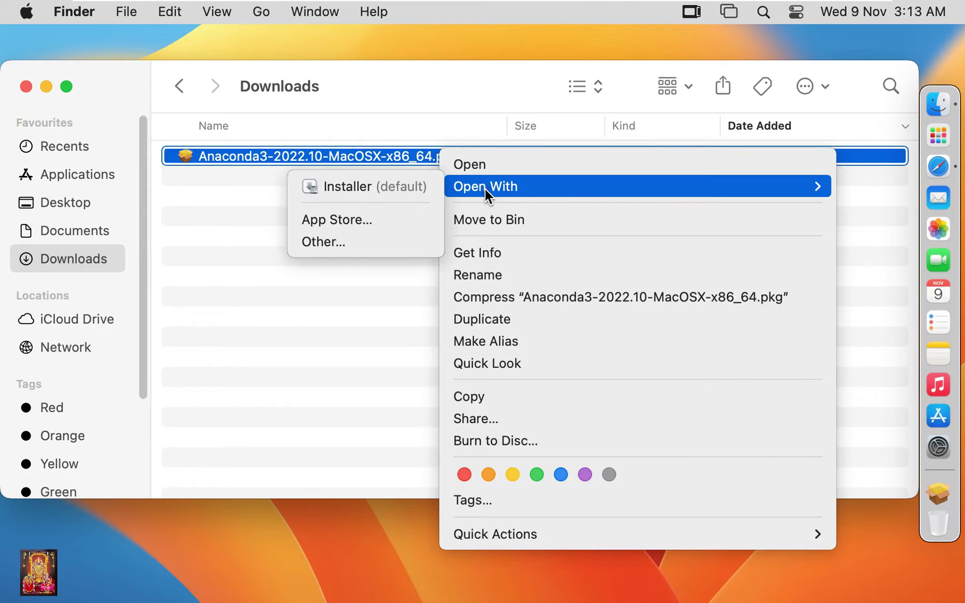
left_click(359, 189)
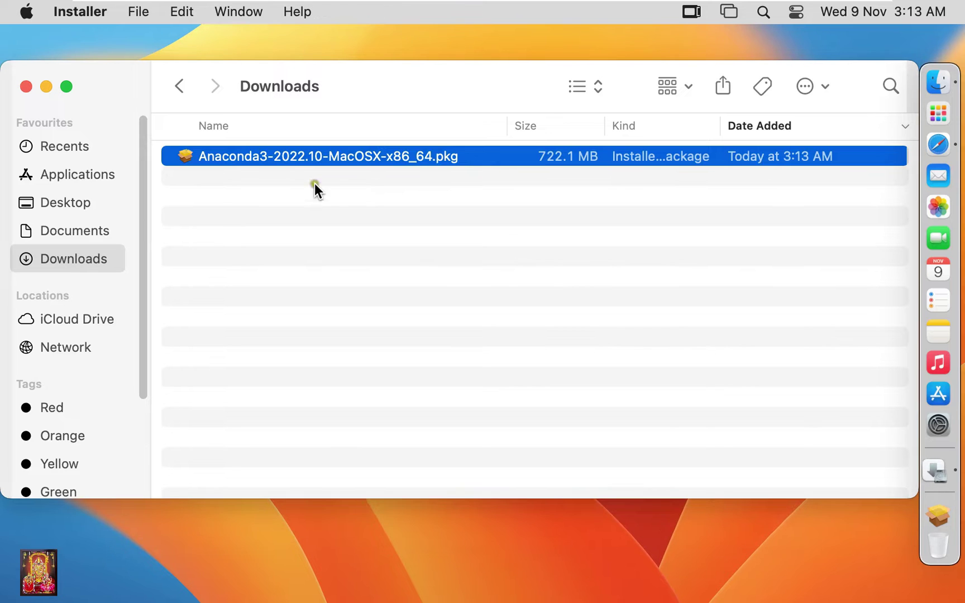
left_click(26, 86)
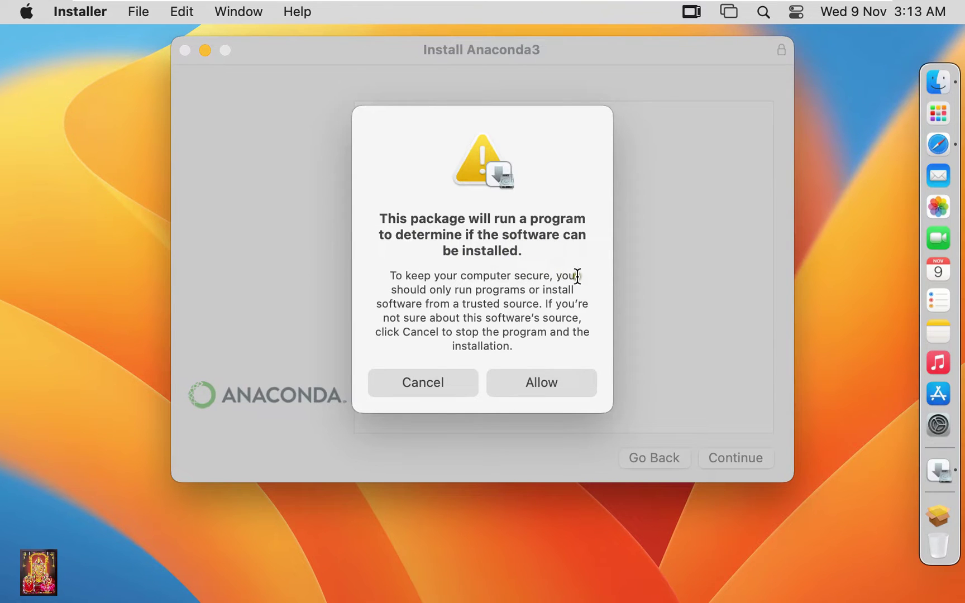
Step: Allow the package's compatibility check and proceed through the introductory pages, agreeing to the Anaconda software licence
left_click(542, 383)
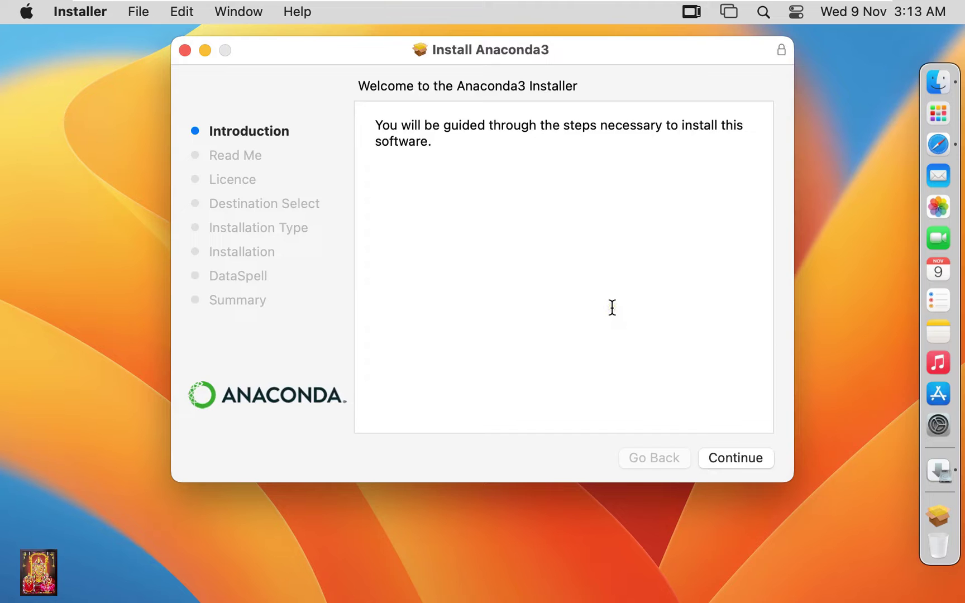
left_click(738, 457)
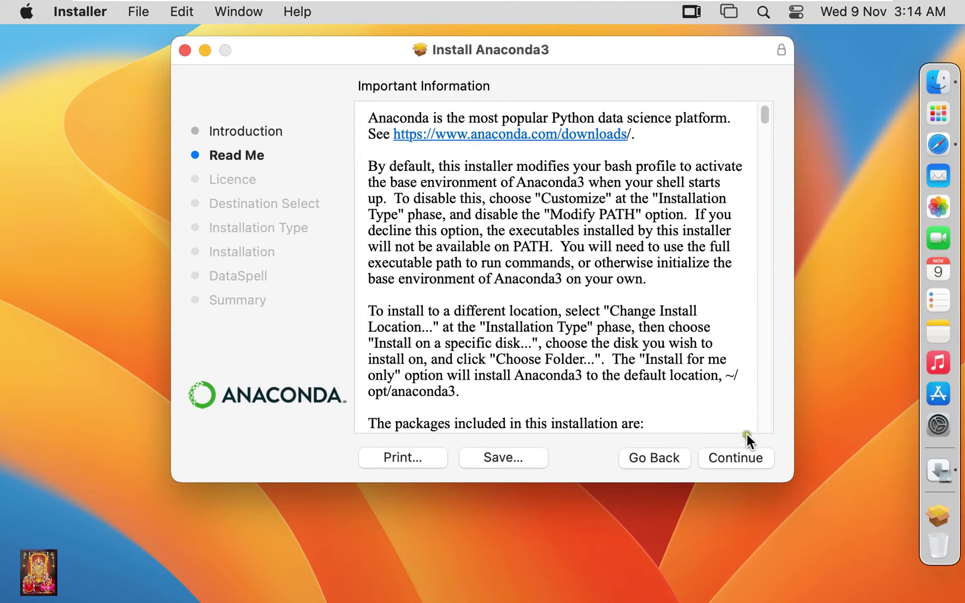
left_click(739, 458)
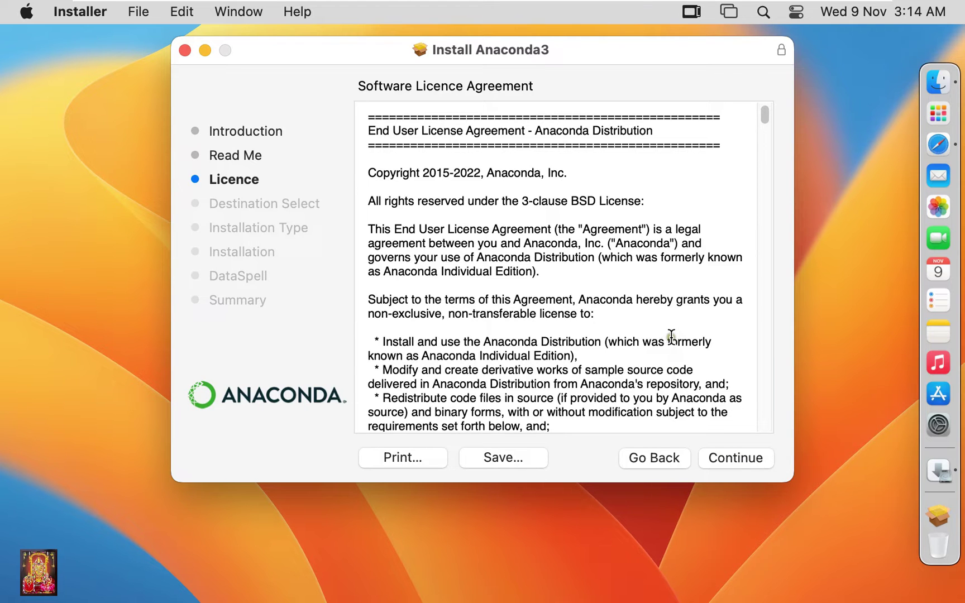
left_click(730, 456)
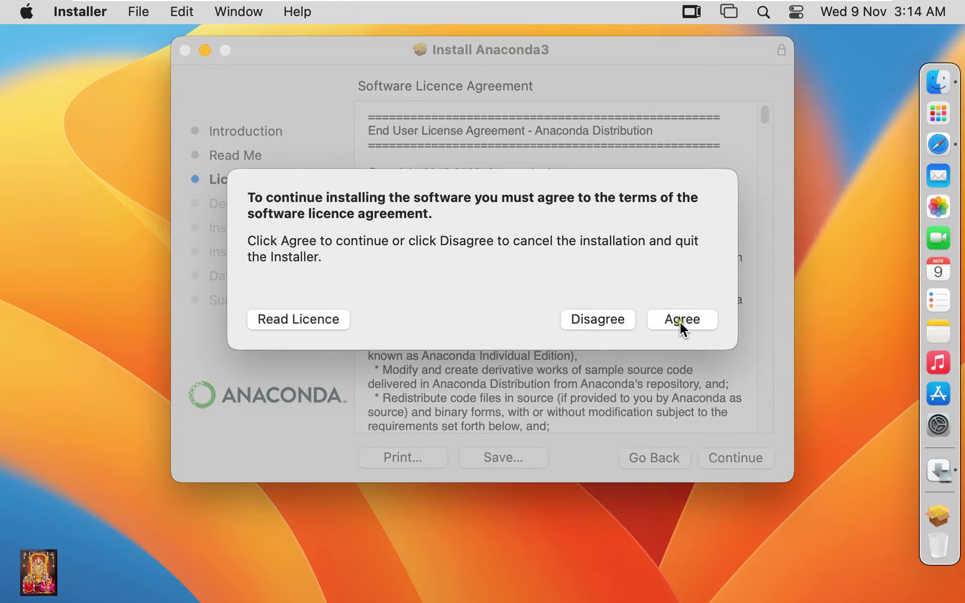
left_click(680, 320)
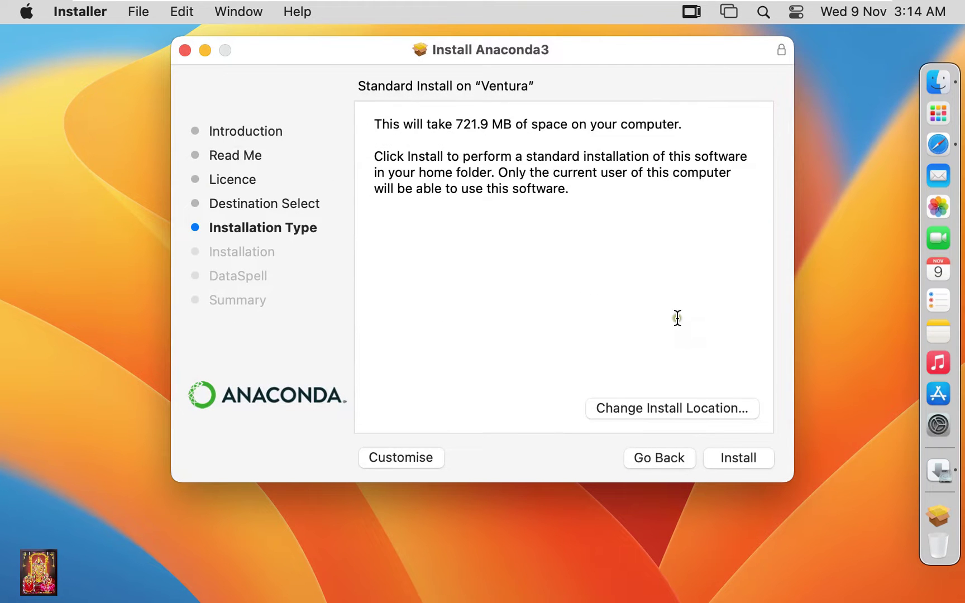
Step: Run the standard Anaconda3 installation with Downloads folder access granted, and close the installer, keeping its package
left_click(741, 455)
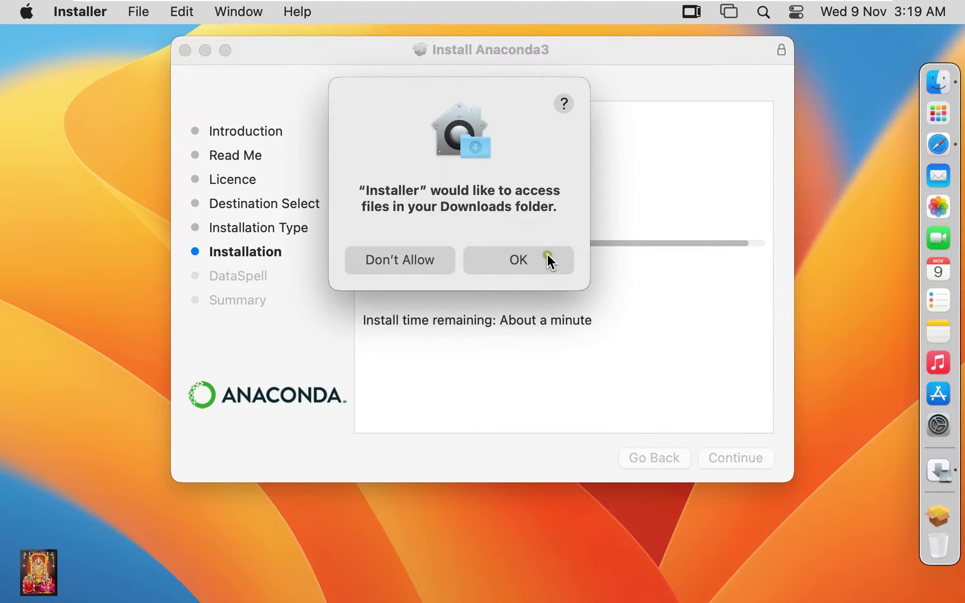
left_click(523, 255)
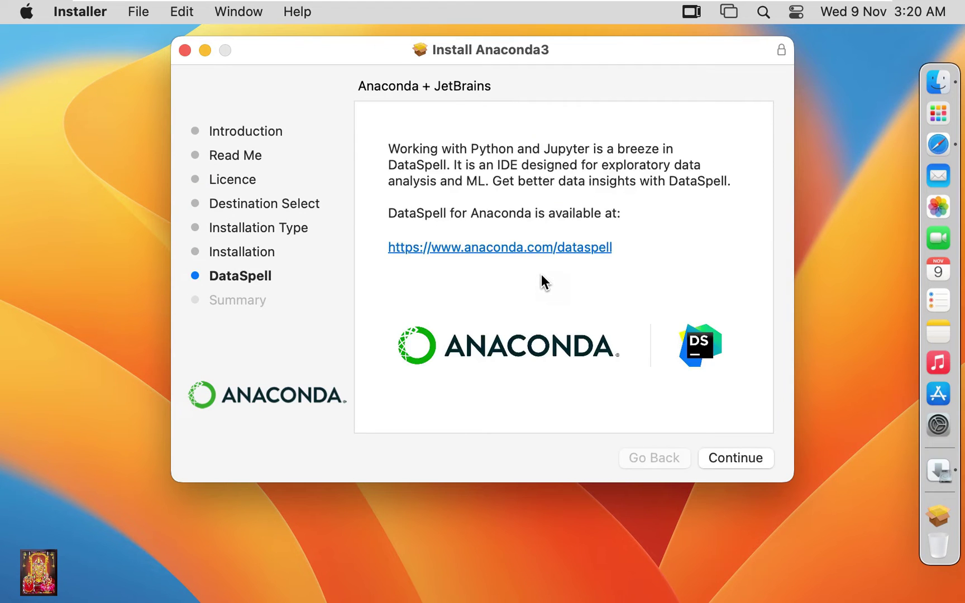
left_click(746, 456)
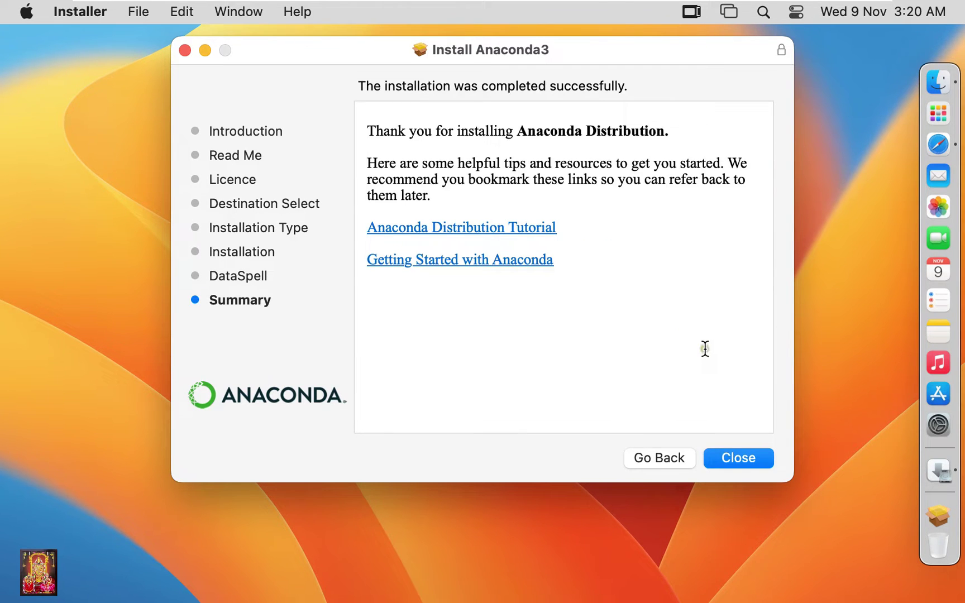
left_click(741, 457)
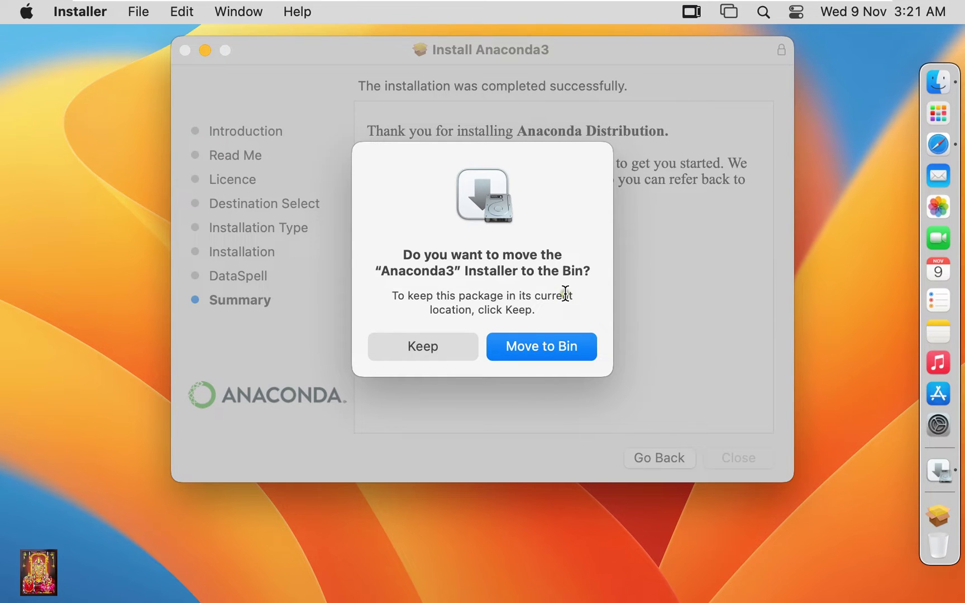
left_click(412, 346)
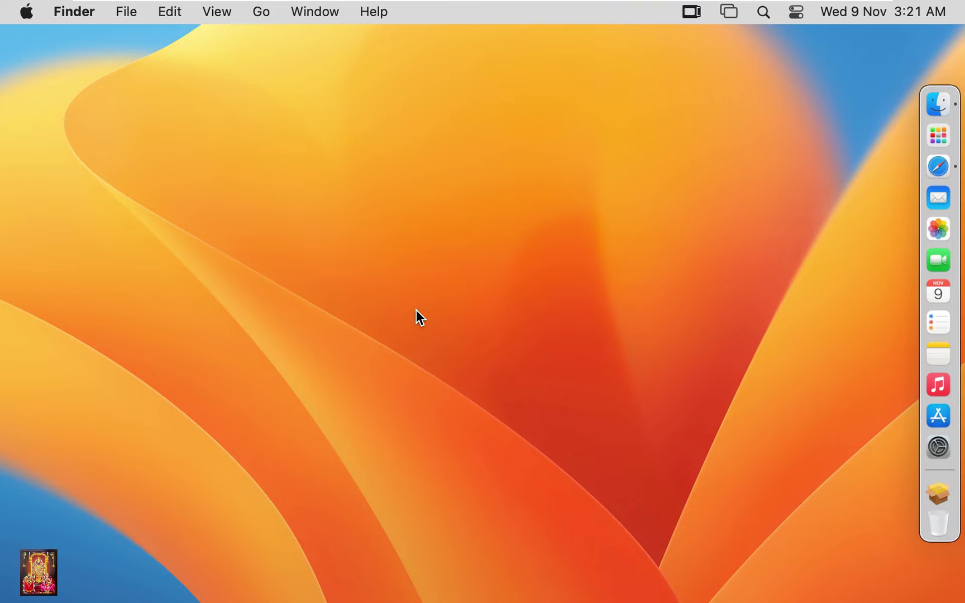
Step: Launch Anaconda Navigator from the Mac's installed applications
left_click(949, 143)
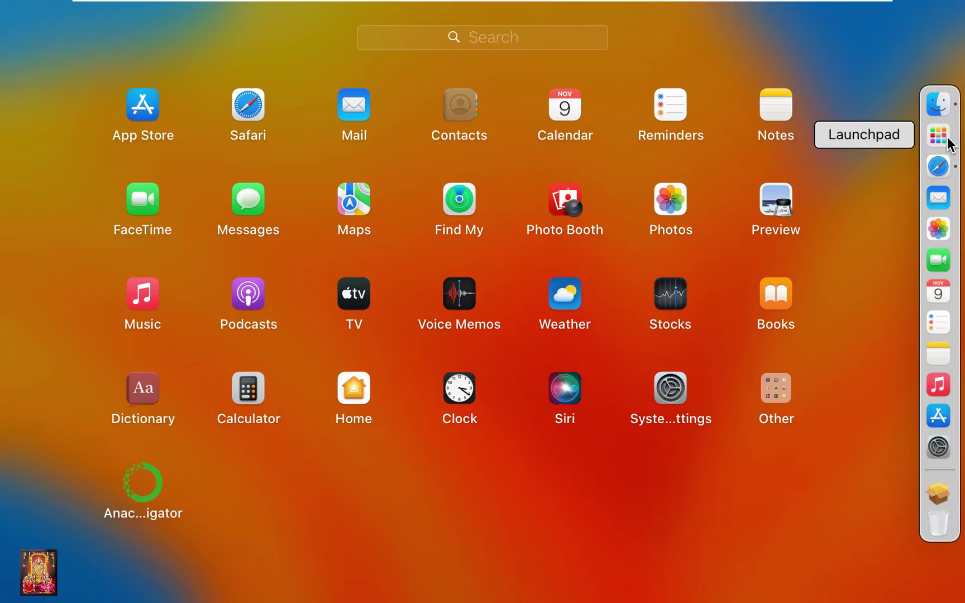
left_click(144, 485)
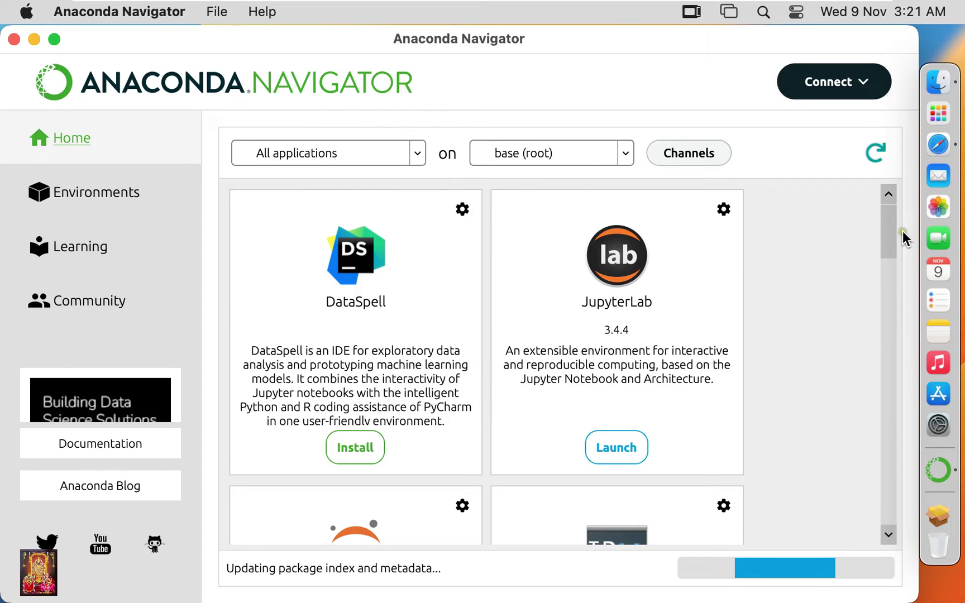
Step: Launch Jupyter Notebook from Anaconda Navigator, postponing the Navigator 2.3.2 update, and enlarge the Safari window with its file list
mouse_move(889, 252)
left_mouse_down()
mouse_move(893, 286)
mouse_move(851, 286)
mouse_move(889, 299)
mouse_move(901, 455)
mouse_move(907, 366)
mouse_move(889, 272)
left_mouse_up()
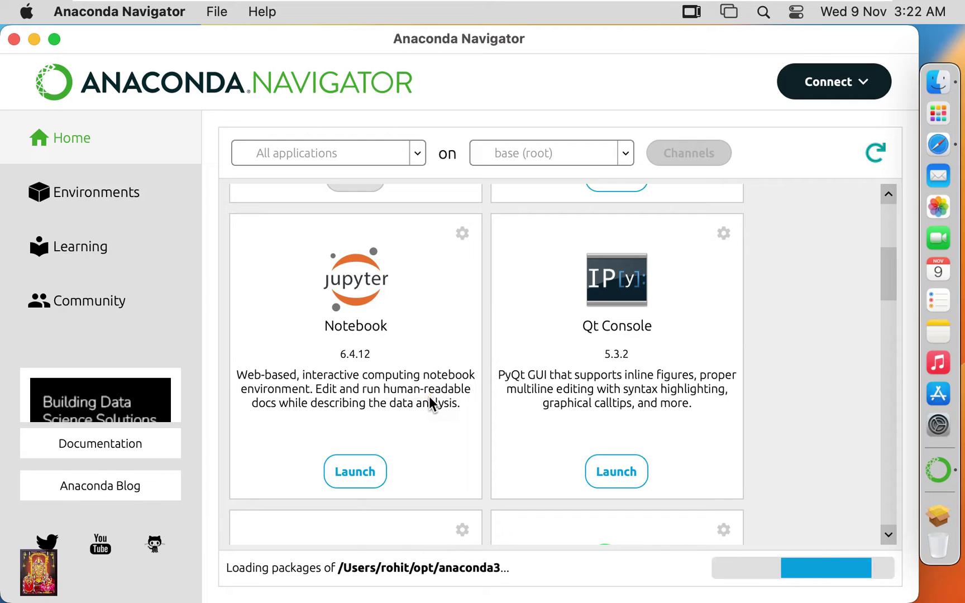
left_click(357, 474)
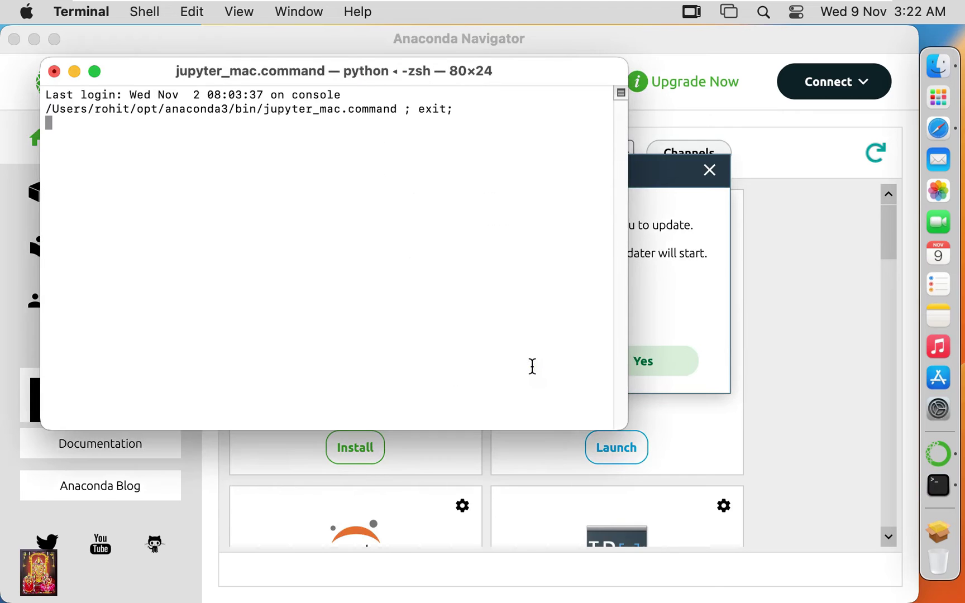
left_click(656, 194)
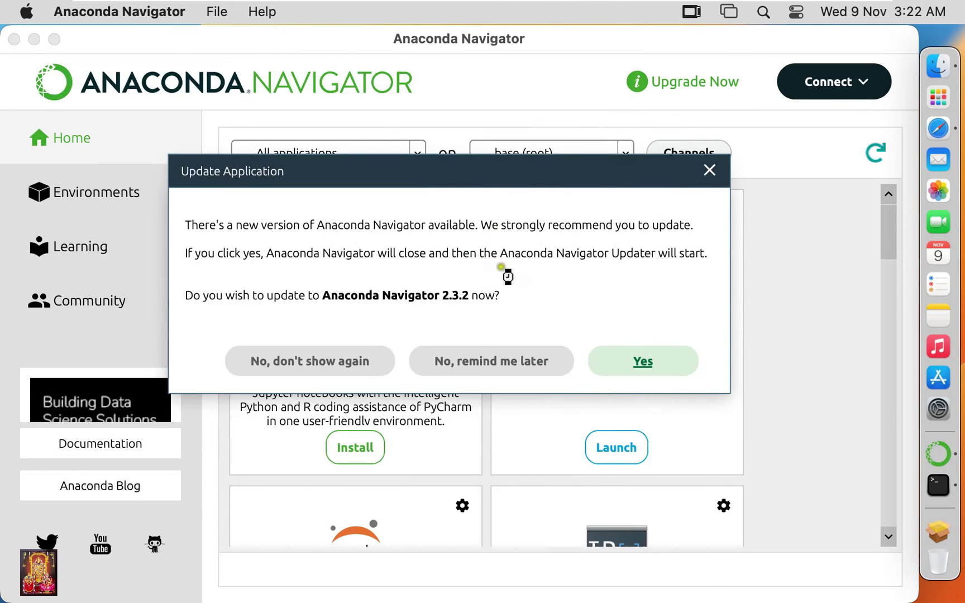
left_click(483, 361)
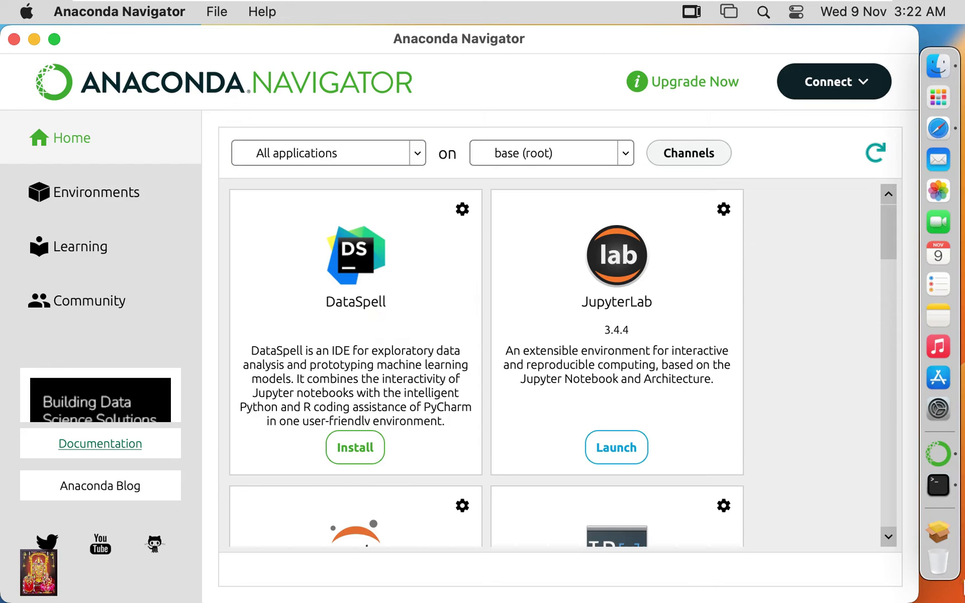
left_click(938, 484)
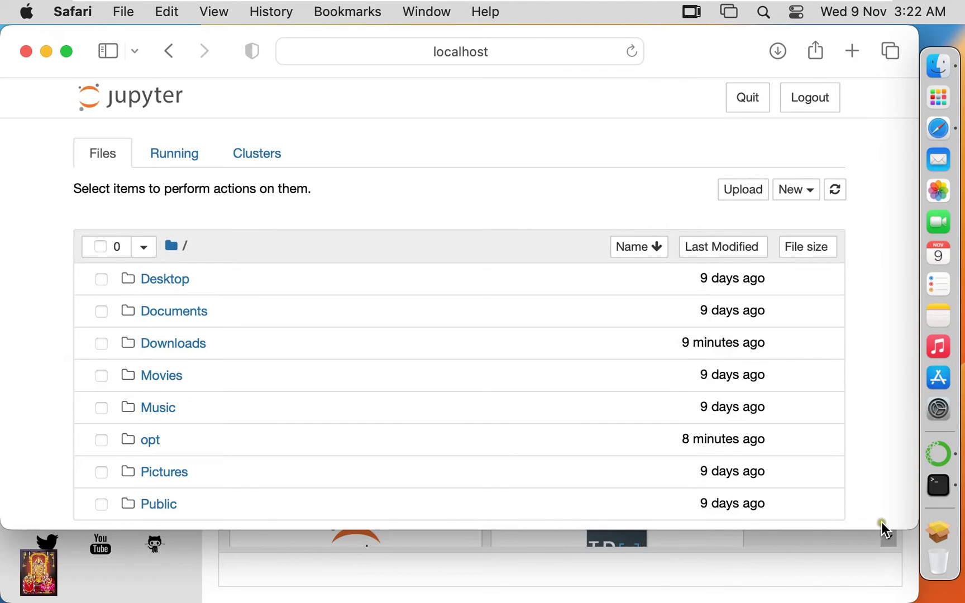
left_click_drag(912, 529, 914, 579)
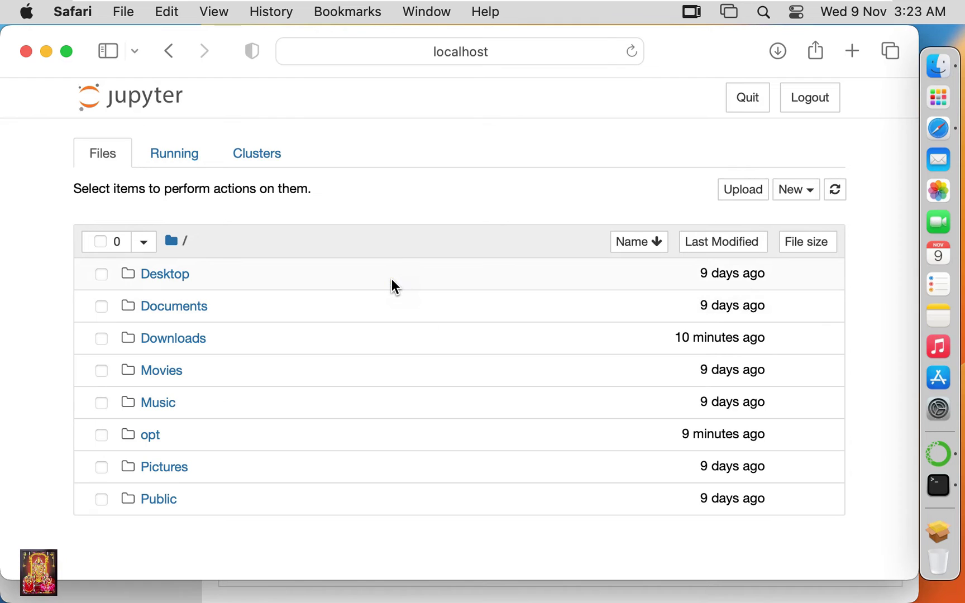
Step: Open the Desktop directory in Jupyter, granting Terminal access to it, and create a new folder there
left_click(185, 273)
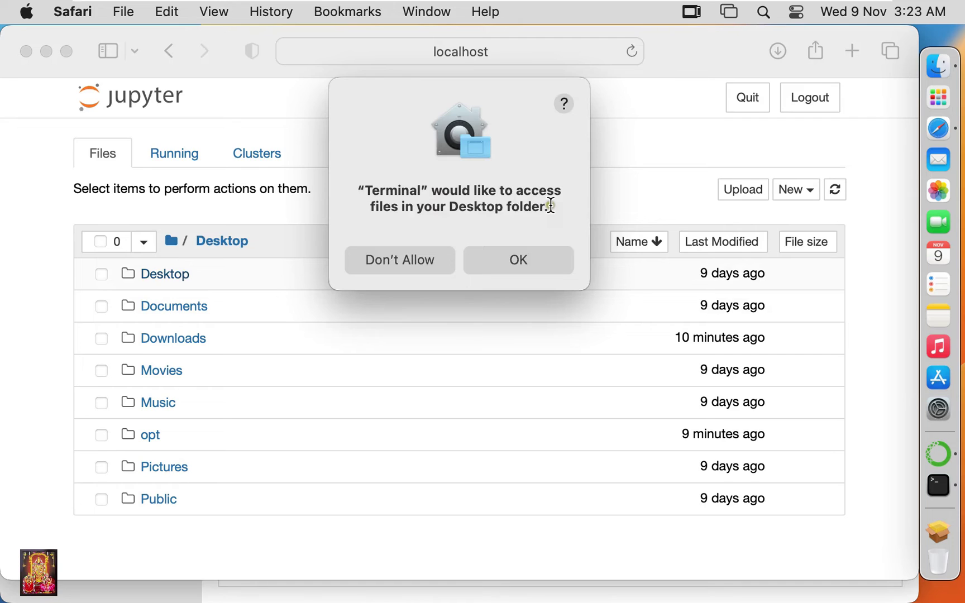
left_click(519, 270)
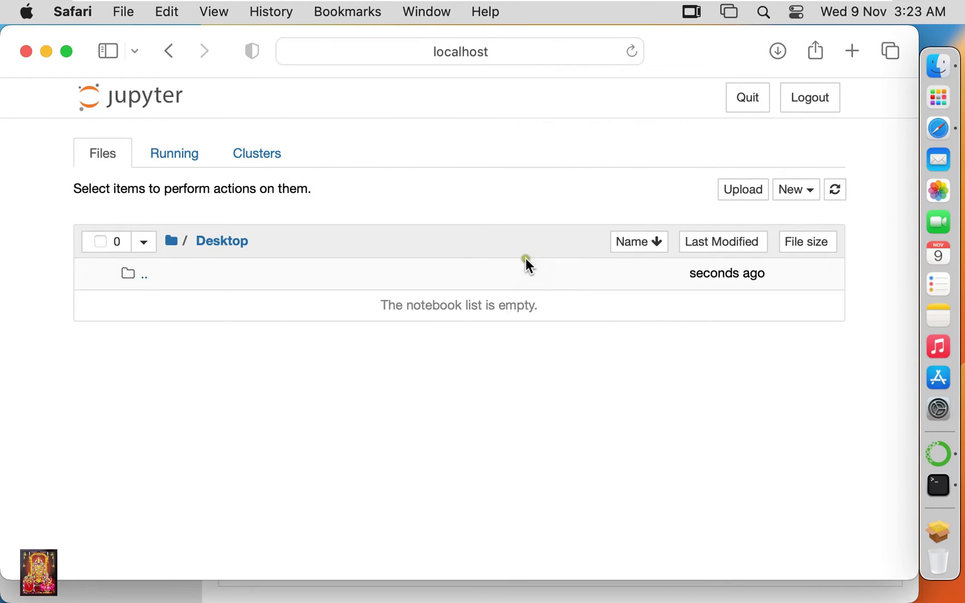
left_click(818, 200)
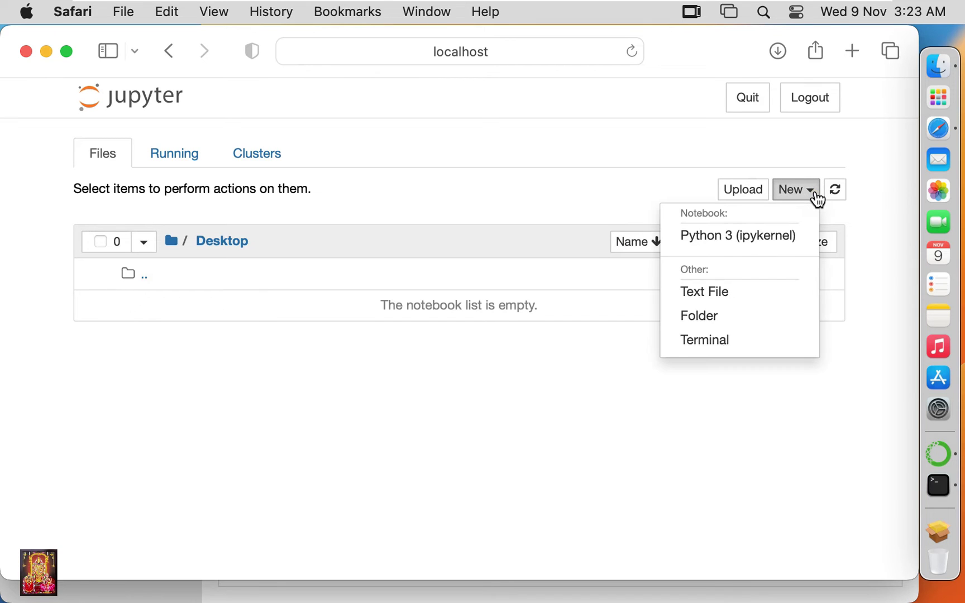
left_click(713, 326)
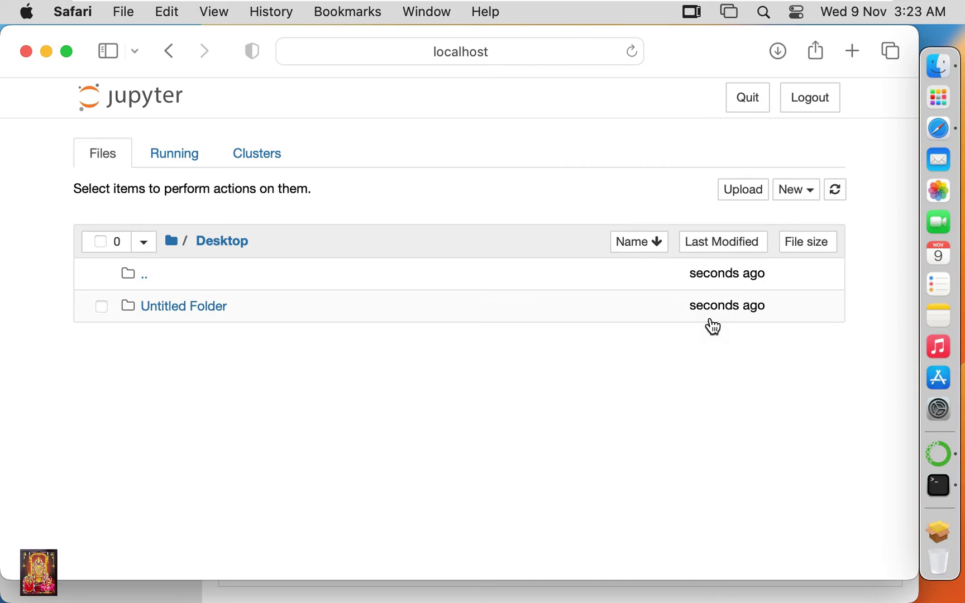
Step: Rename the untitled folder in the Desktop directory as Program
left_click(101, 310)
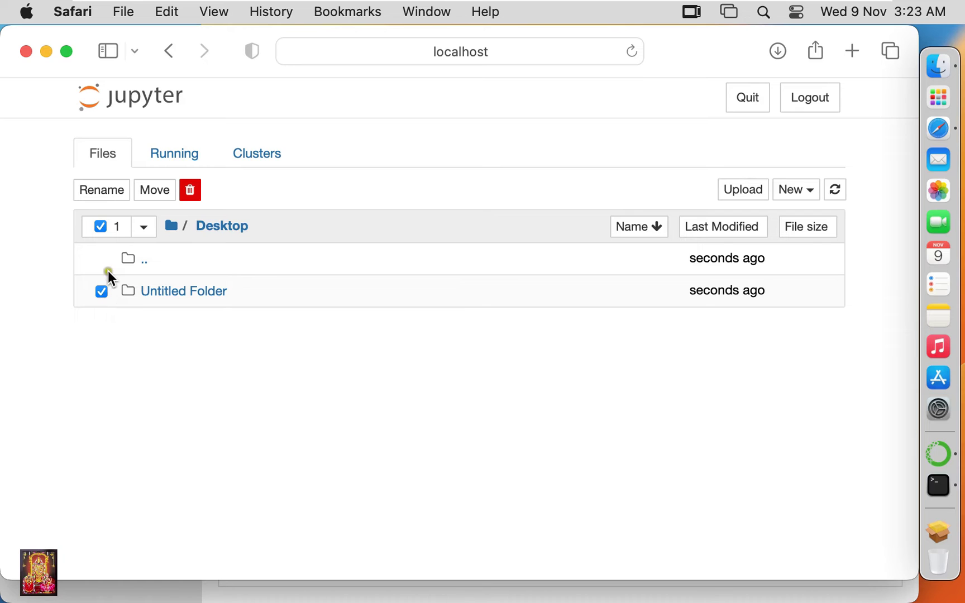
left_click(100, 190)
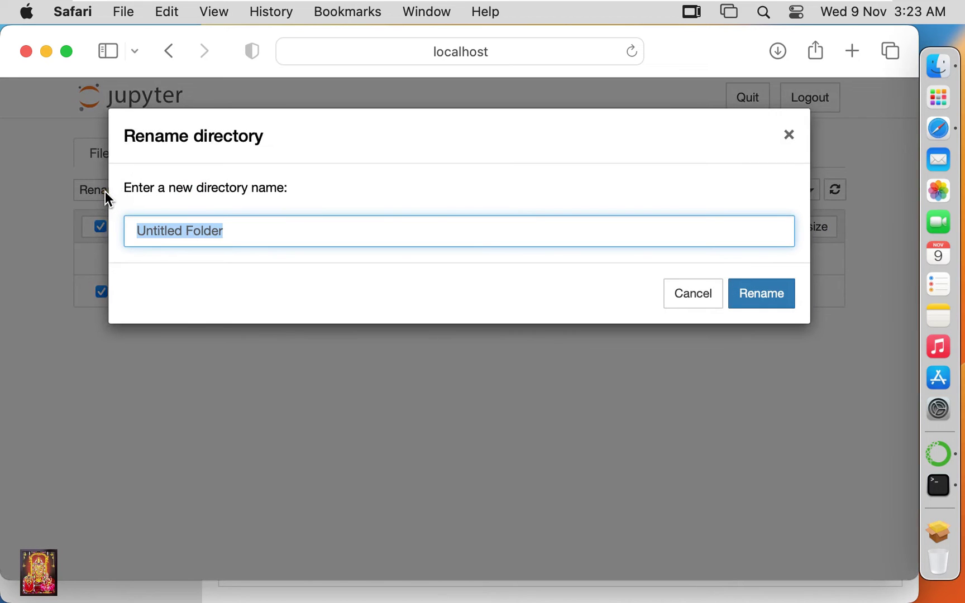
type("Pr")
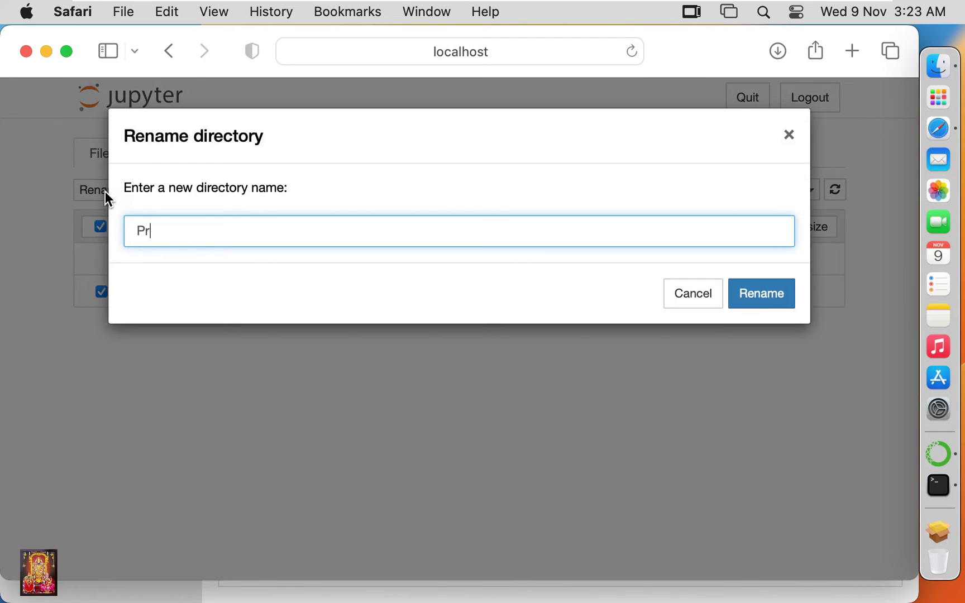
type("ogram")
key("BackSpace")
type("m")
left_click(756, 300)
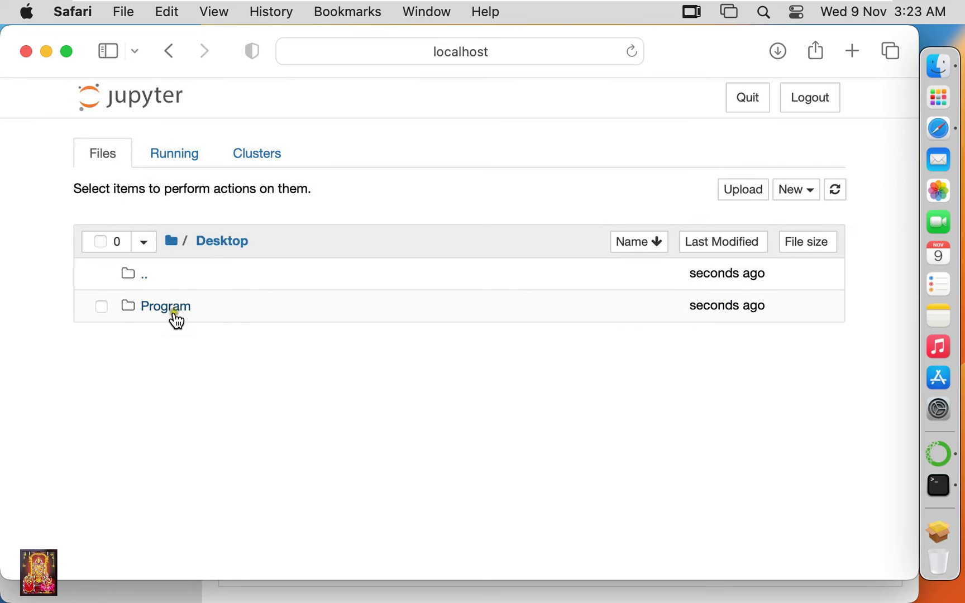
Step: Create a new Python 3 (ipykernel) notebook inside the Program folder
left_click(167, 307)
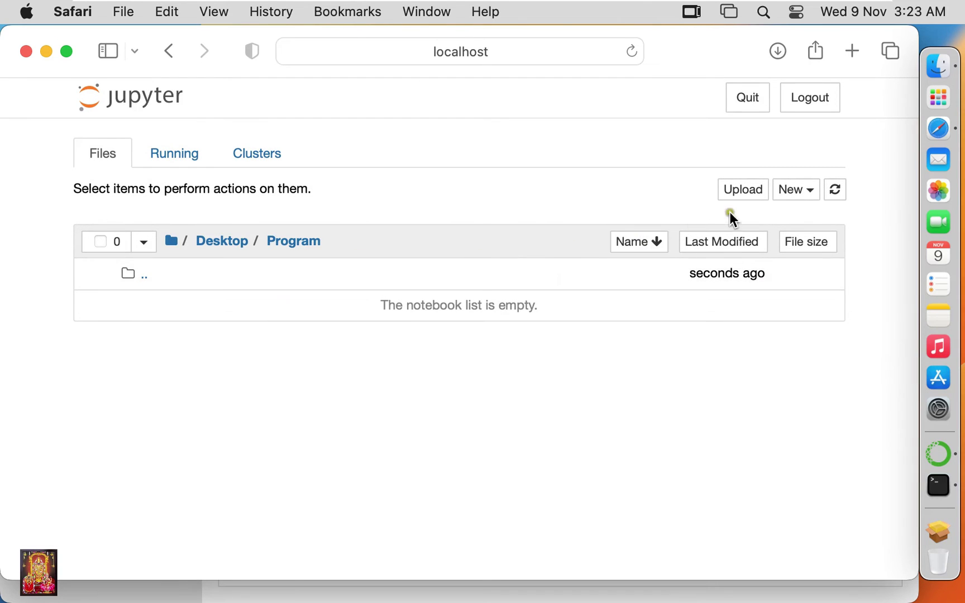
left_click(803, 190)
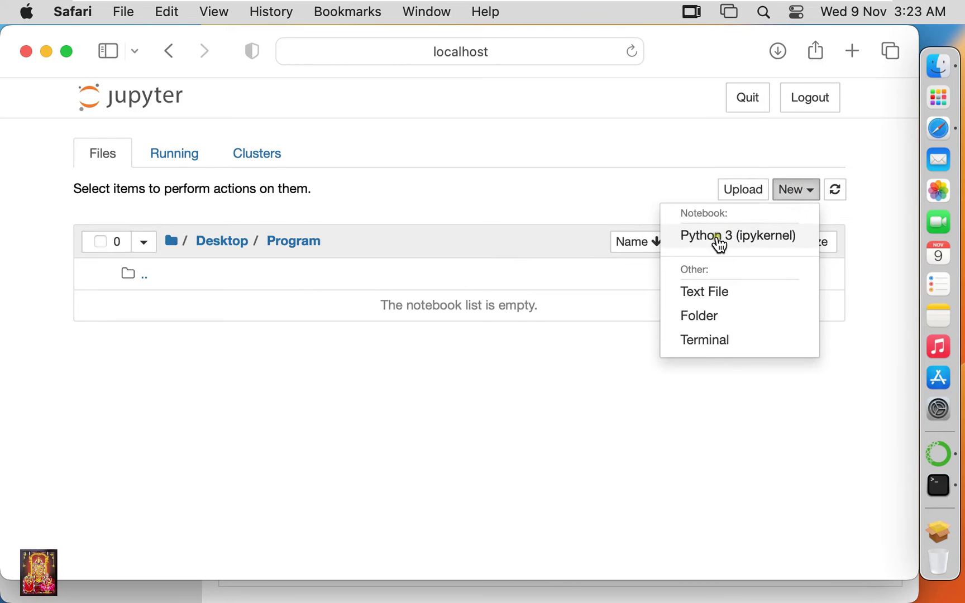
left_click(751, 237)
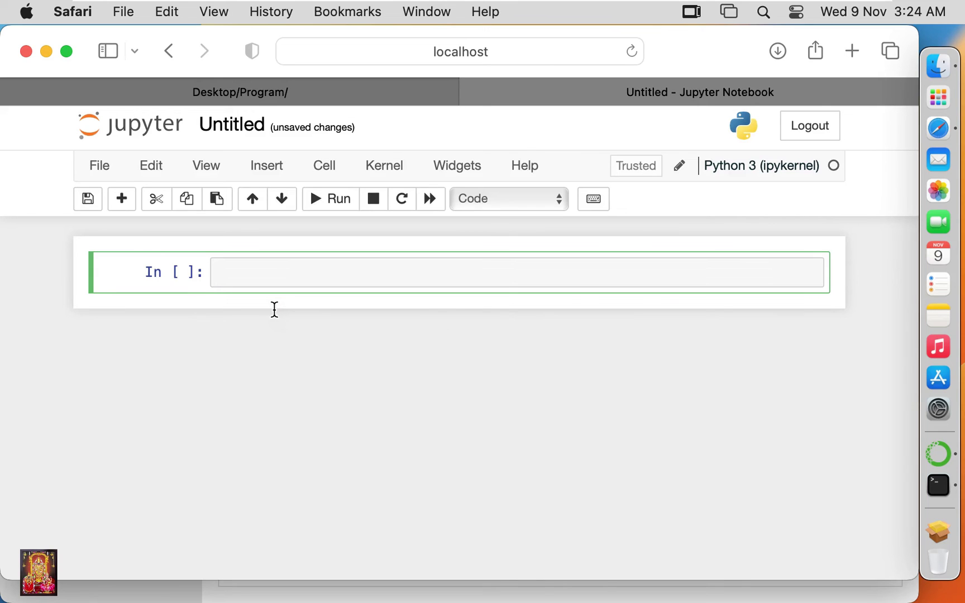
Step: Enter print("Welcome to my YouTube Channel ROHIT TECH") in the notebook's first cell and run it
type("print")
type("(")
type("\"")
type("Welcome to my")
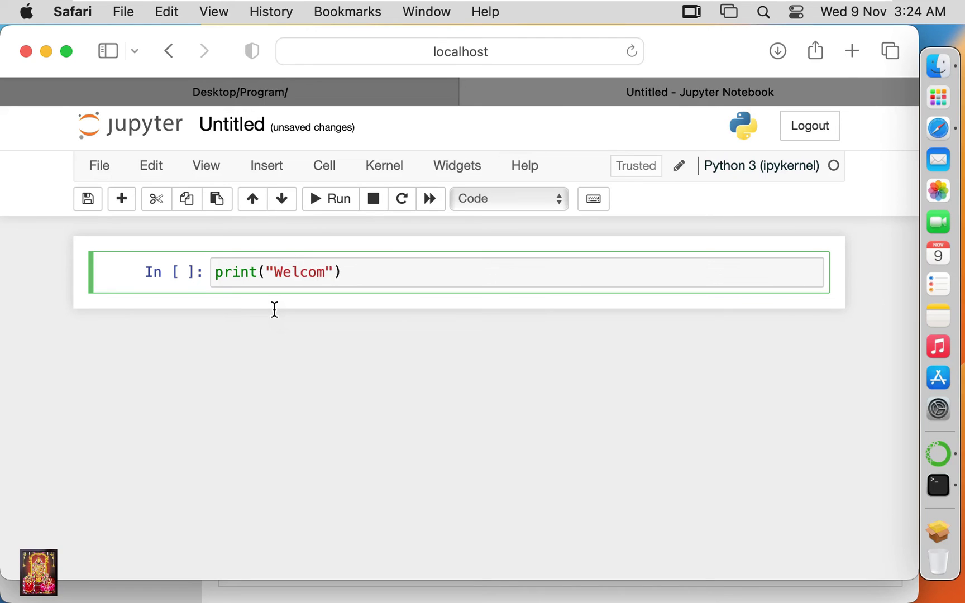
type(" YouTu")
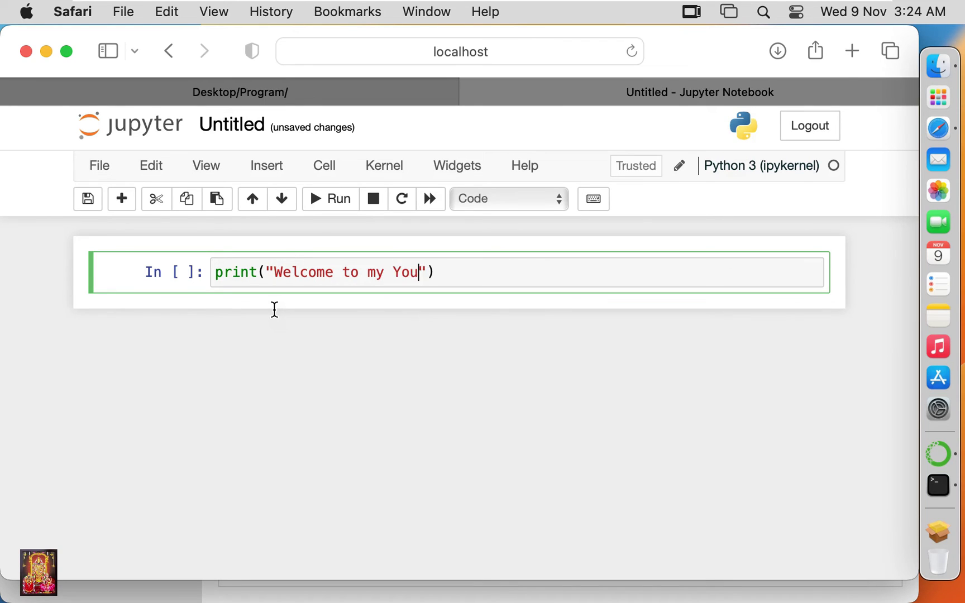
type("be Channel ")
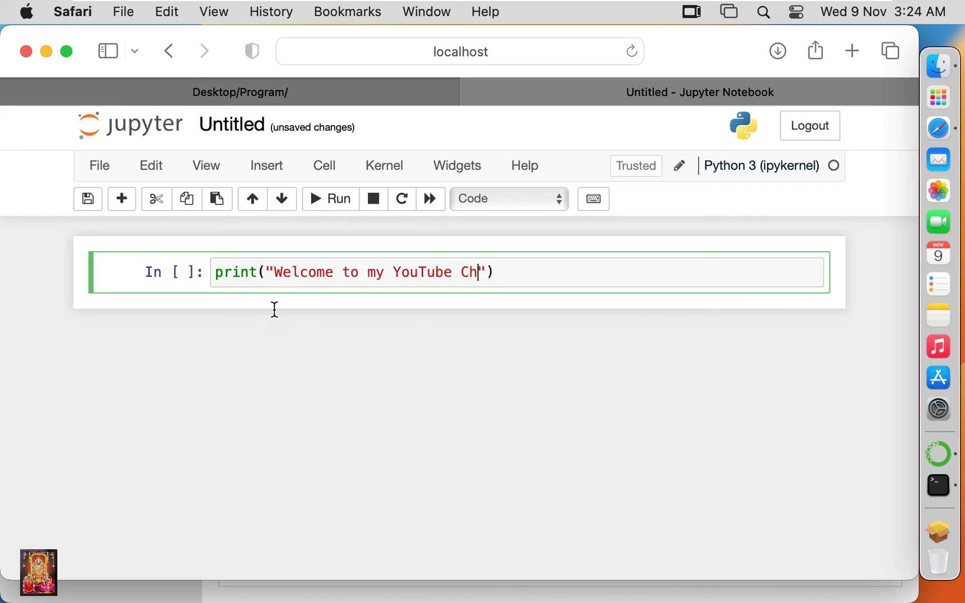
type("ROHIT TECH")
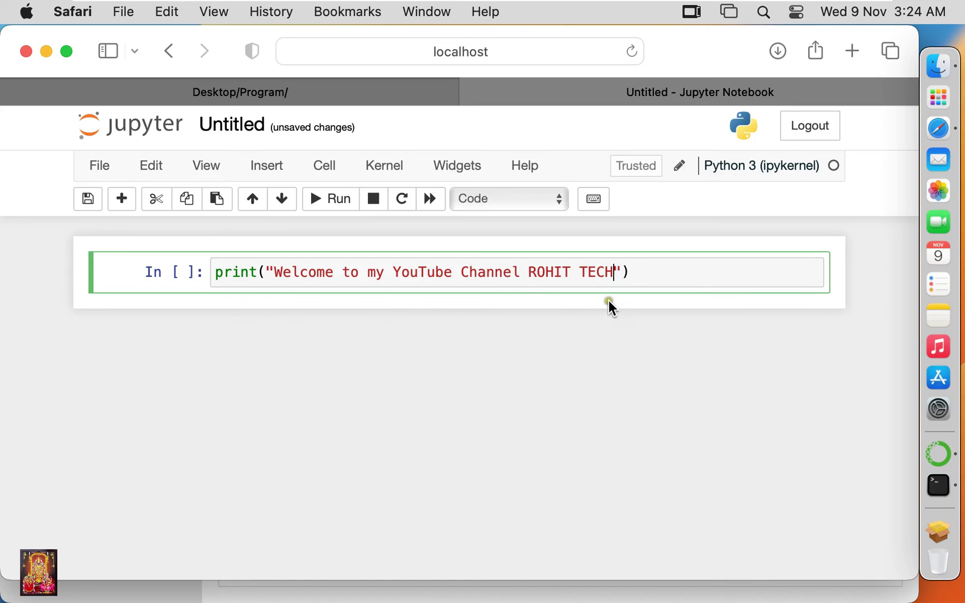
left_click(330, 206)
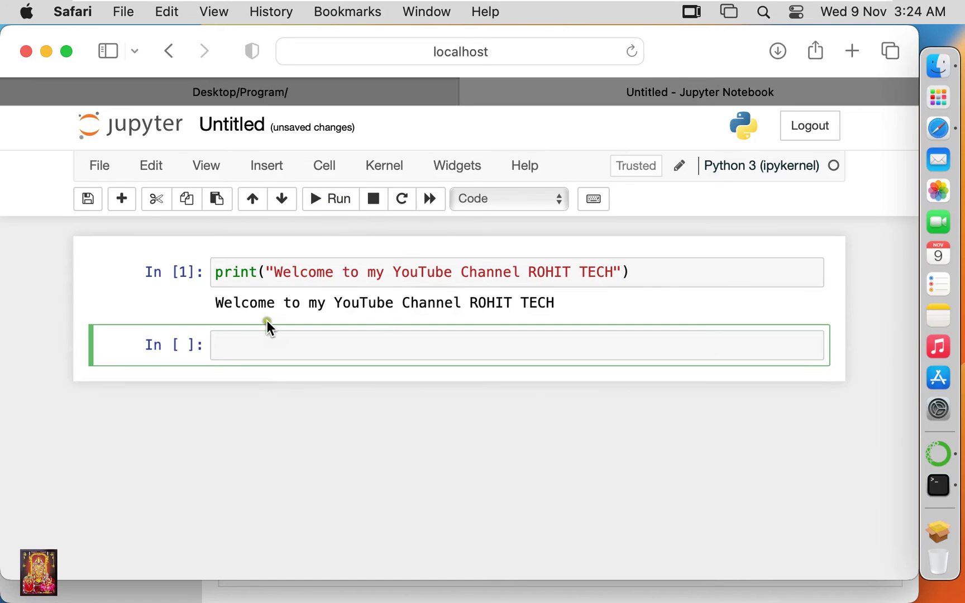
left_click_drag(215, 302, 568, 302)
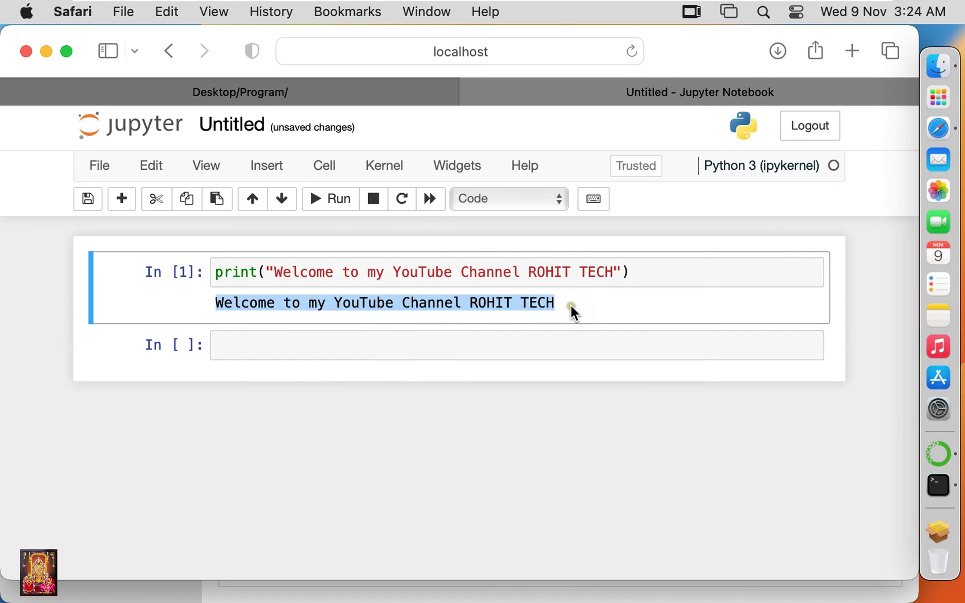
left_click(570, 305)
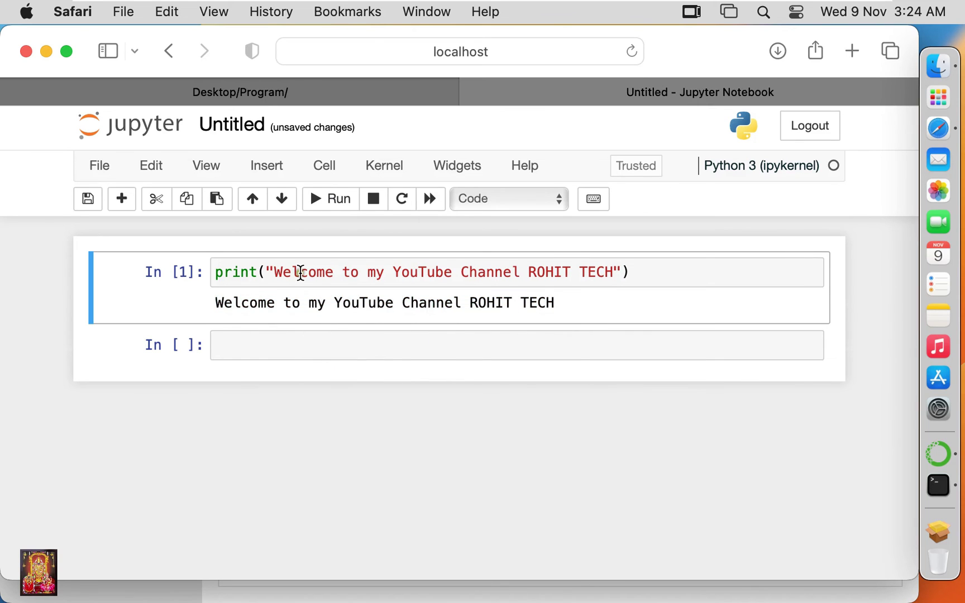
Step: Log out of Jupyter from both the notebook and the Program file list, leaving the notebook page, and close the Safari window
left_click(824, 135)
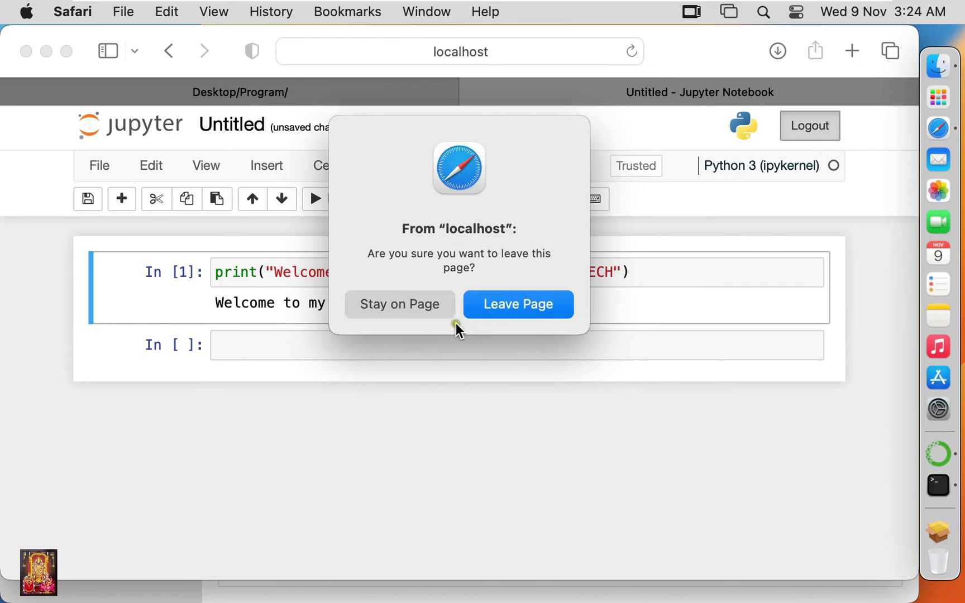
left_click(513, 312)
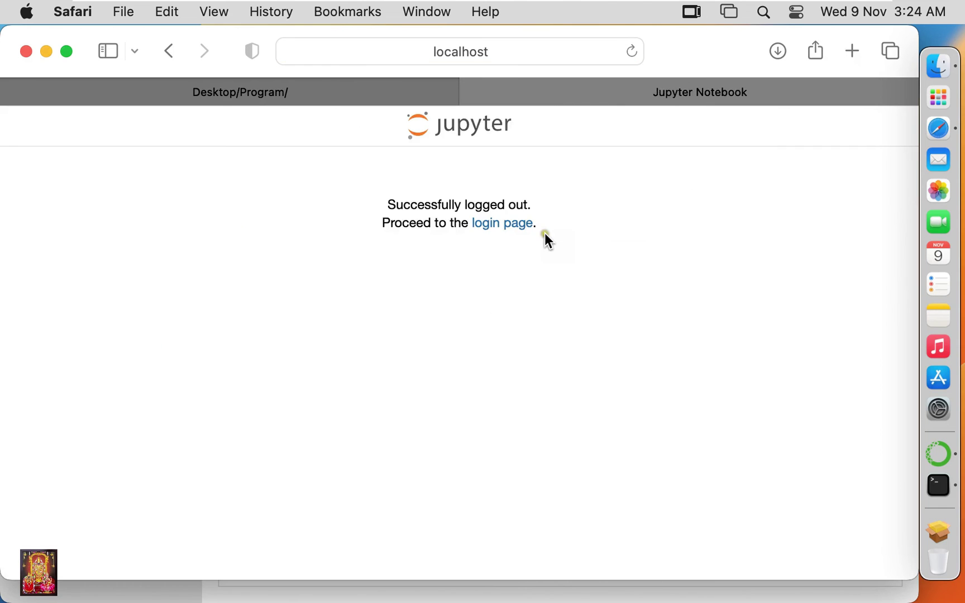
left_click(314, 99)
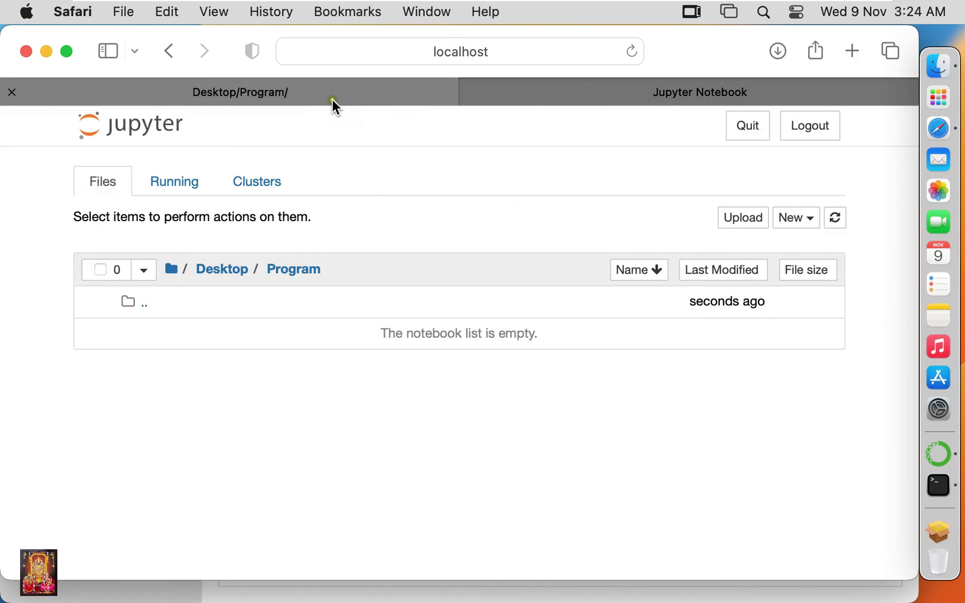
left_click(815, 136)
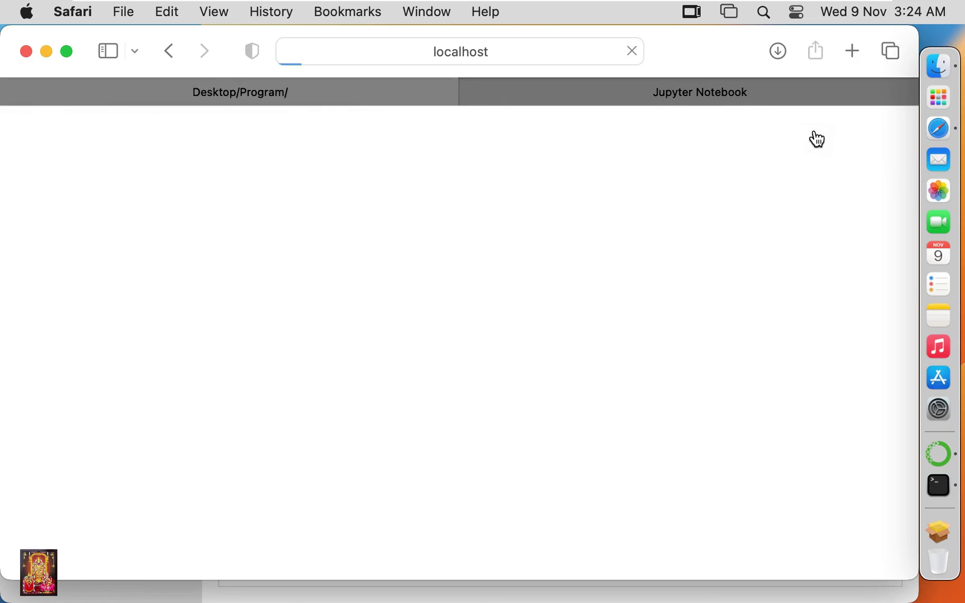
left_click(26, 51)
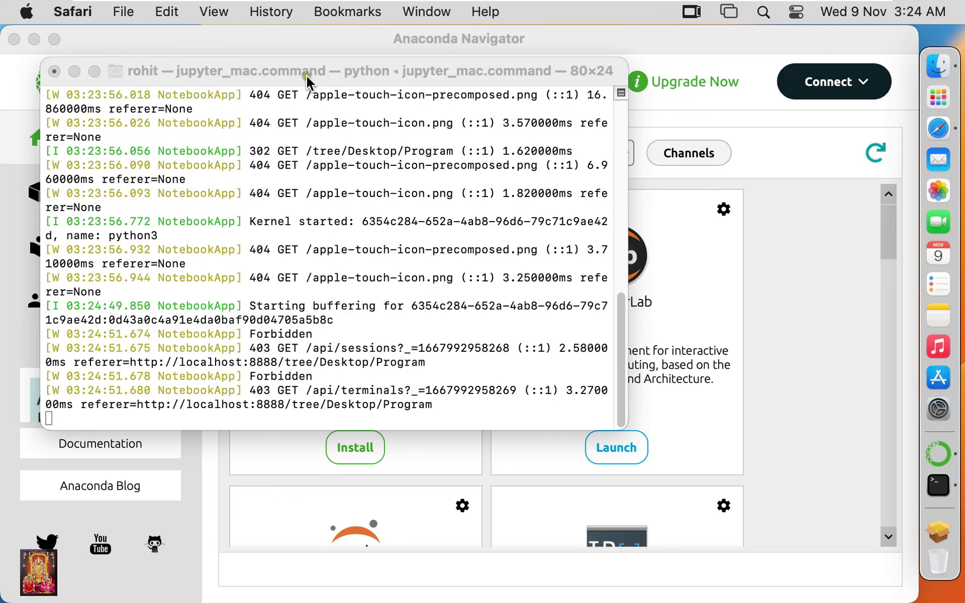
Step: Close the Jupyter server's Terminal window, terminating its running processes, and quit Anaconda Navigator
left_click(54, 72)
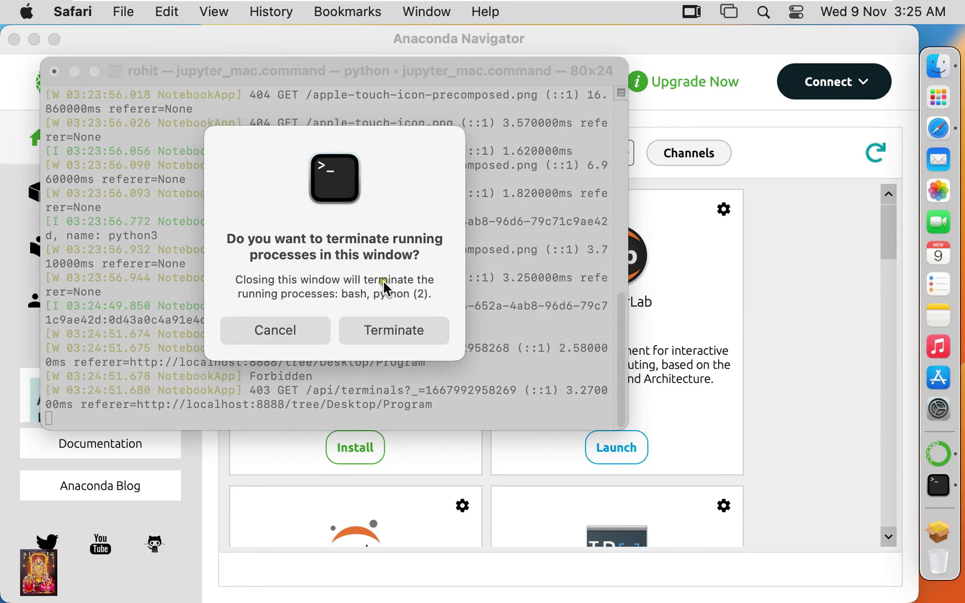
left_click(394, 329)
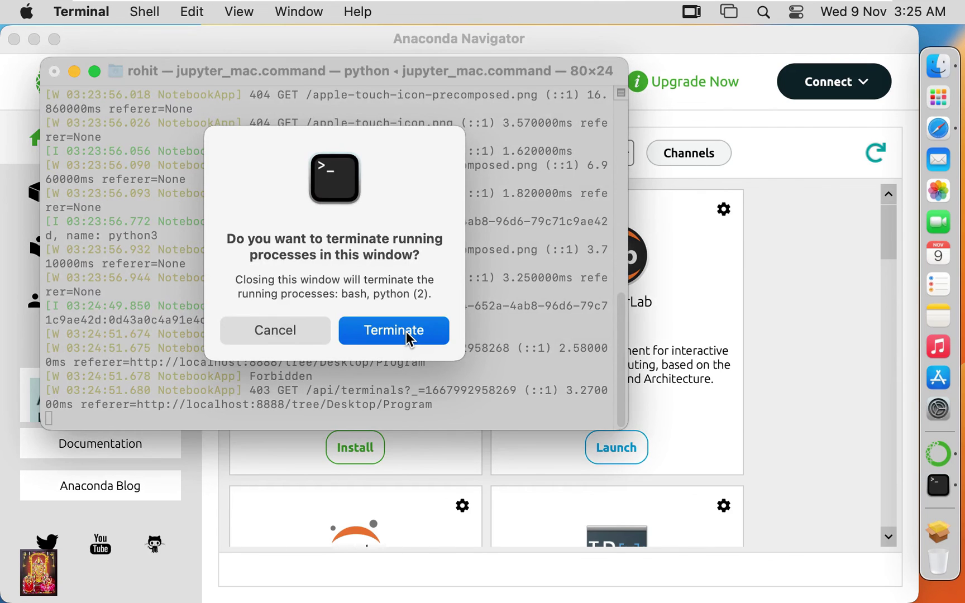
left_click(406, 332)
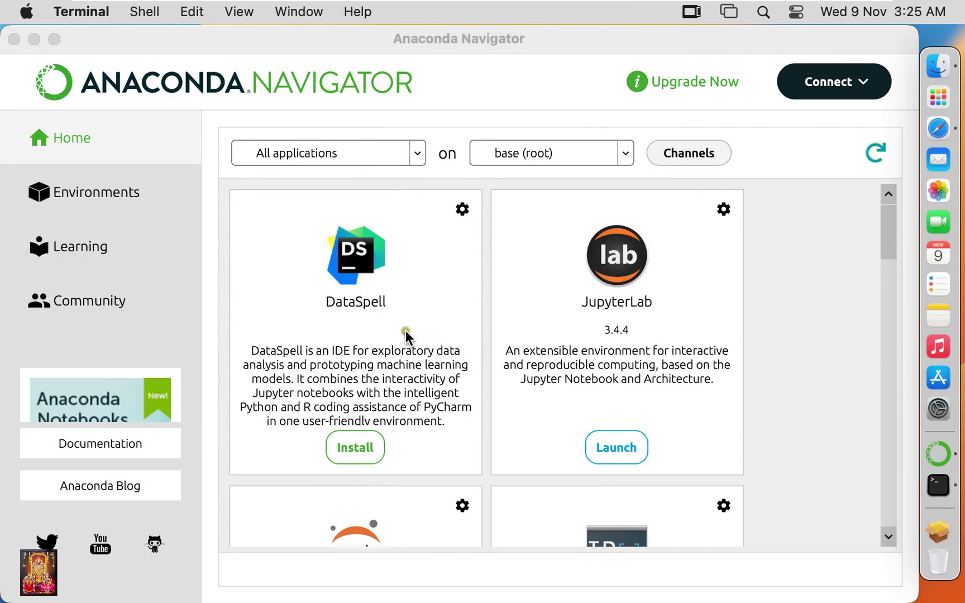
left_click(14, 39)
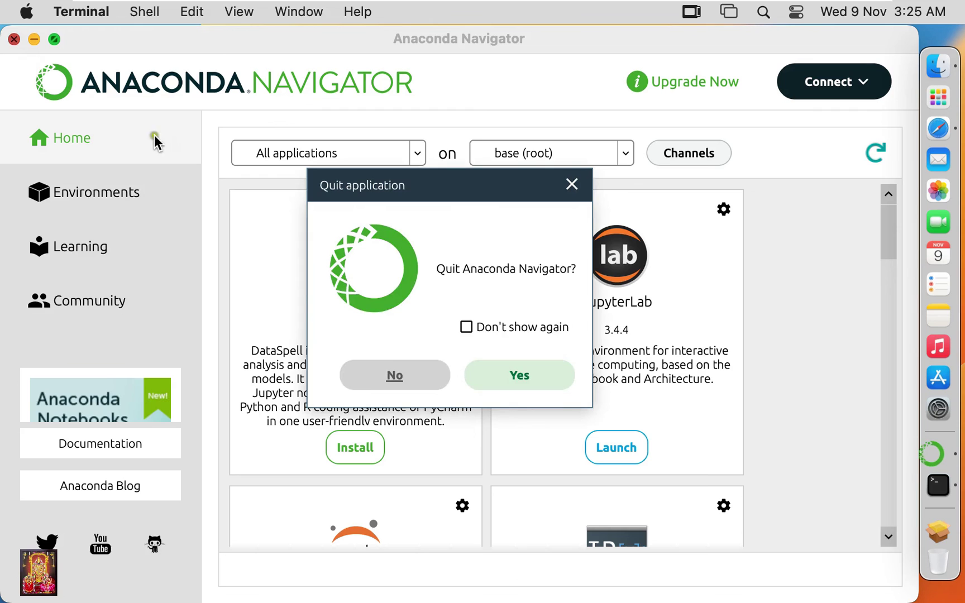
left_click(519, 382)
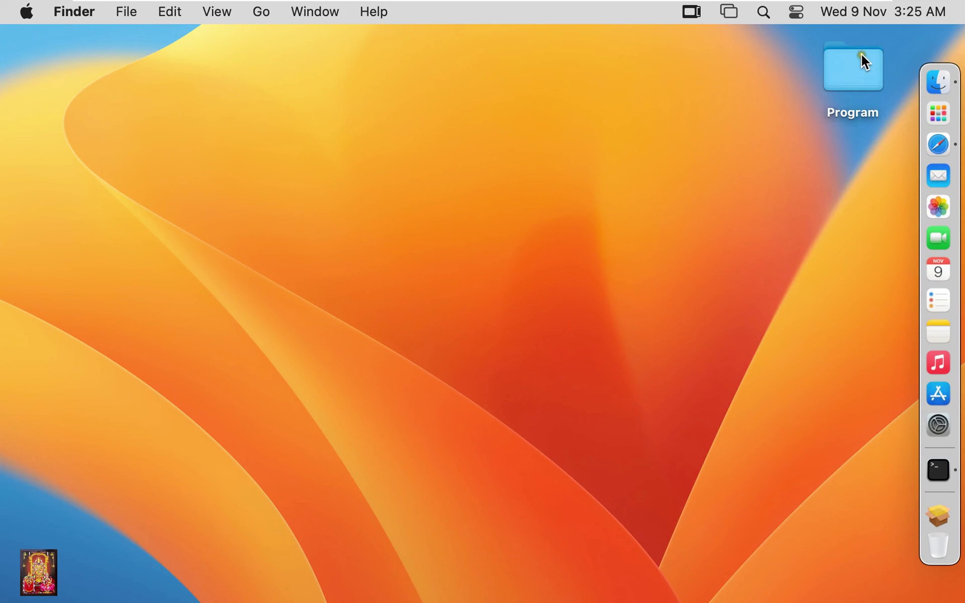
Step: Open the Program folder from the desktop to check for the notebook file Untitled.ipynb, and close the Finder window
left_click(863, 60)
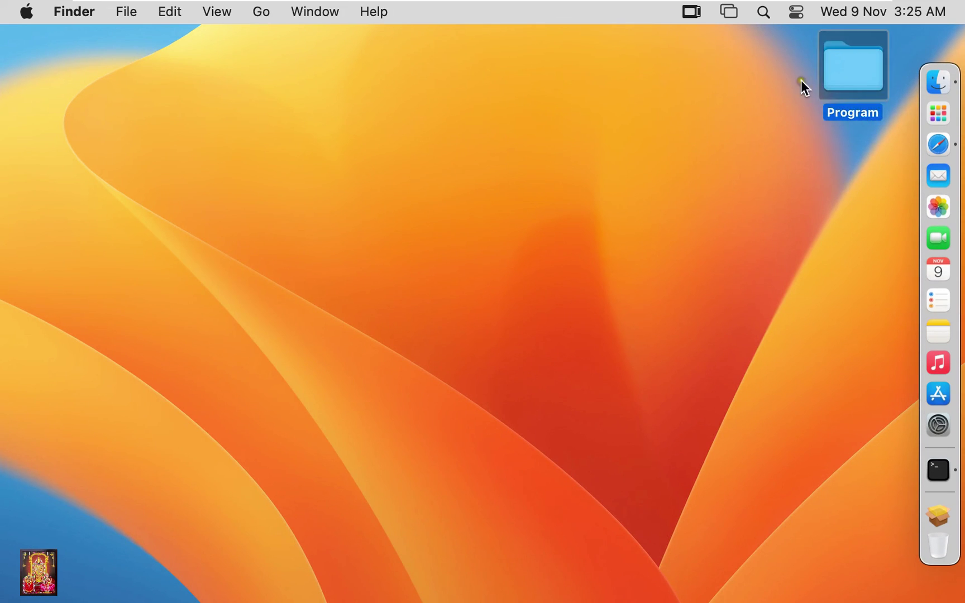
double_click(862, 87)
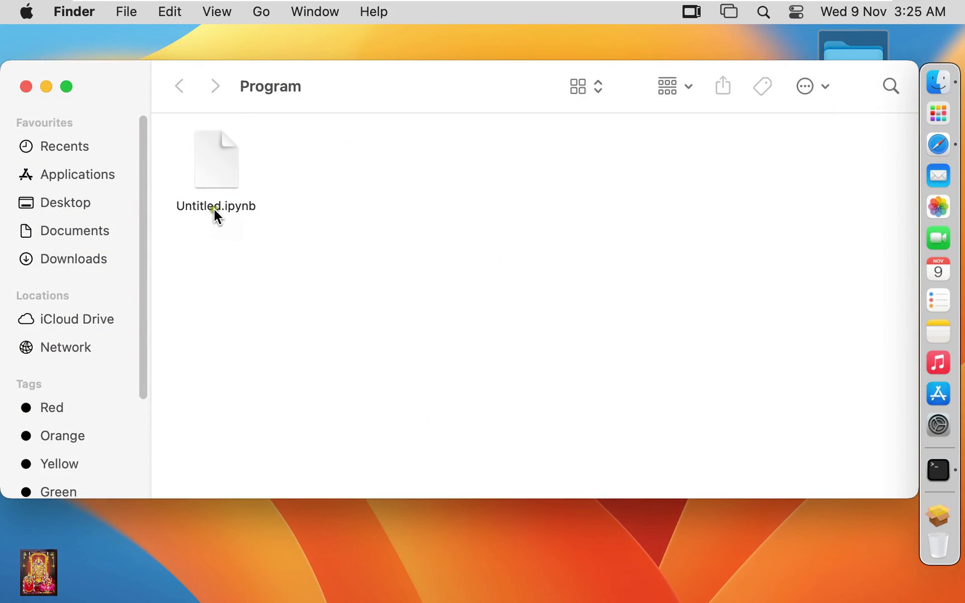
left_click(235, 174)
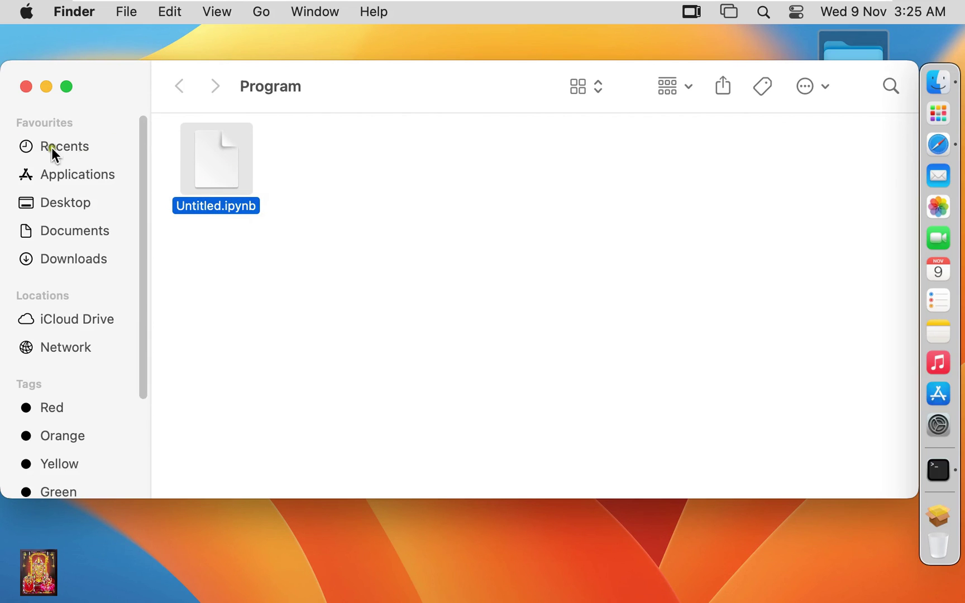
left_click(25, 86)
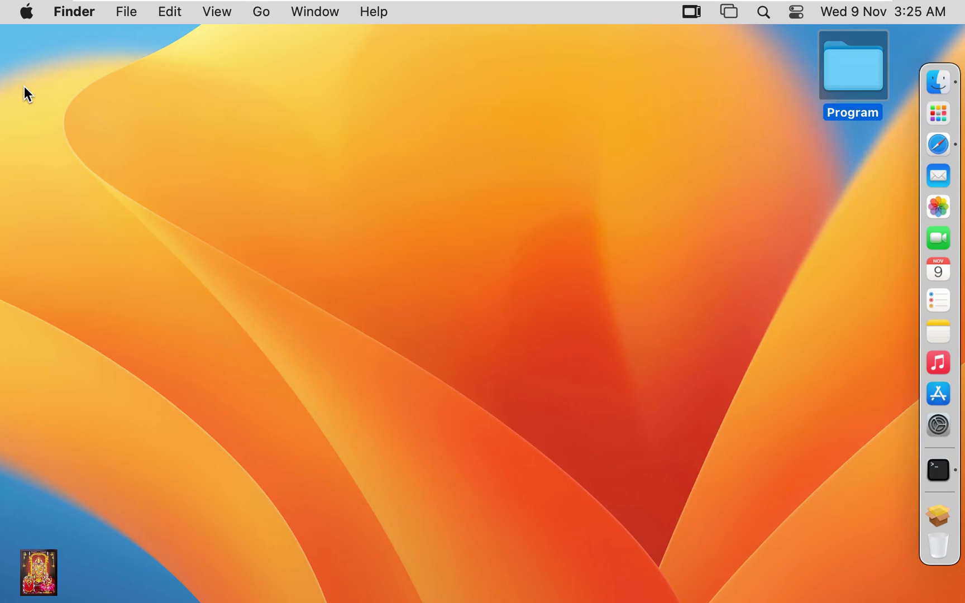